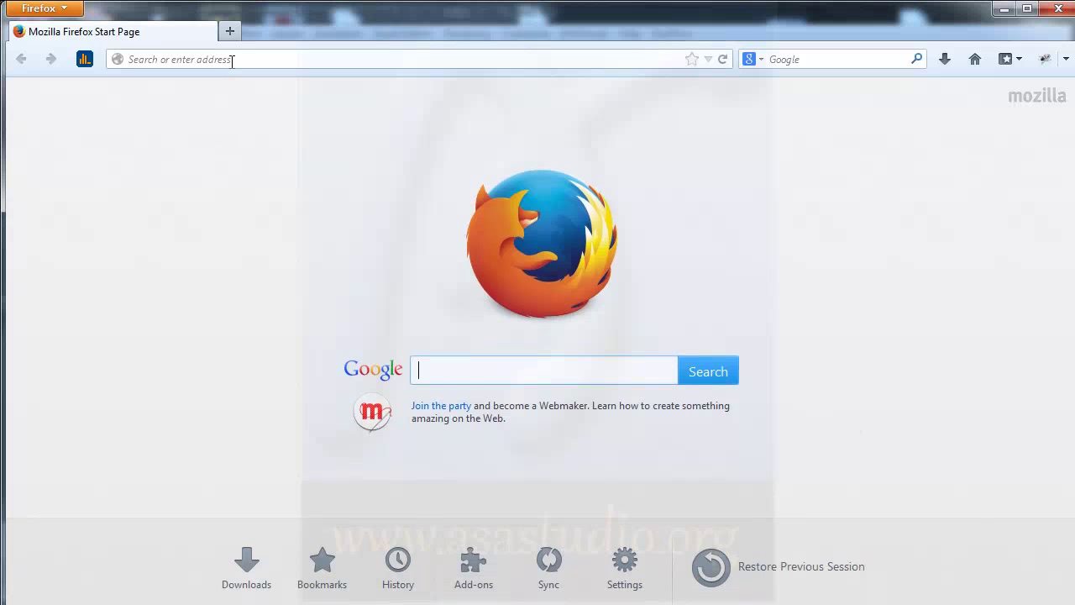
# - Load project.asastudio.org in Firefox, retrying after the error, and open its unity3d-demo page
pyautogui.click(233, 59)
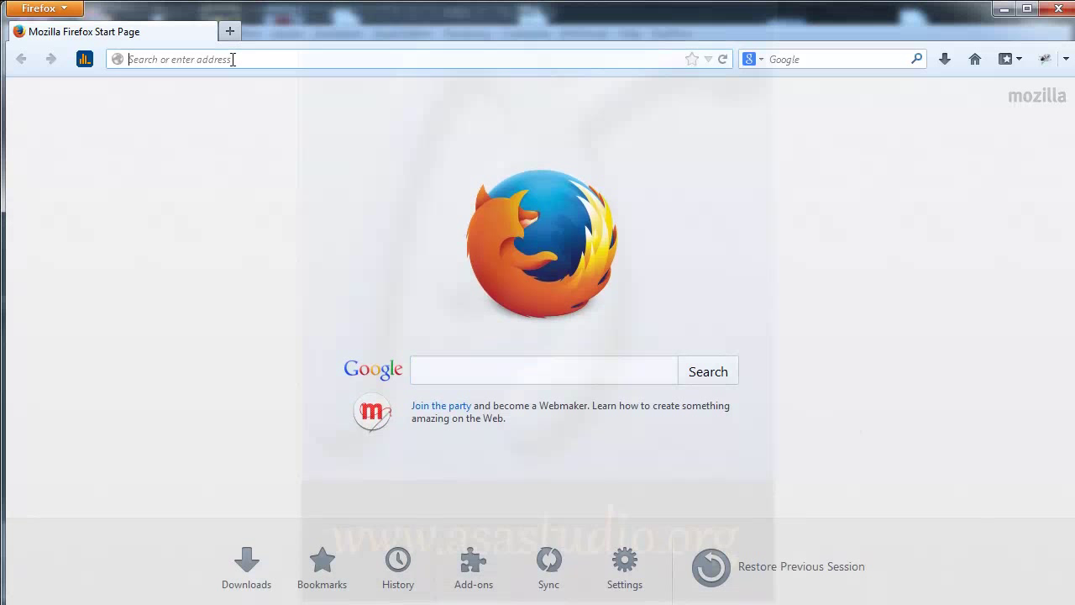
pyautogui.write('project.asastudio.org/')
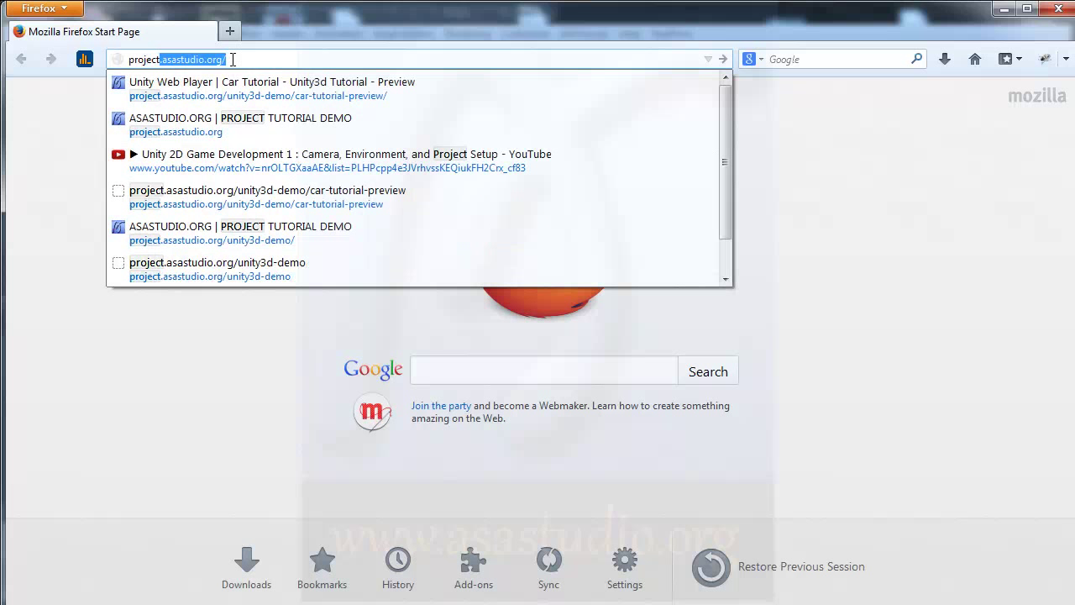
pyautogui.press('Right')
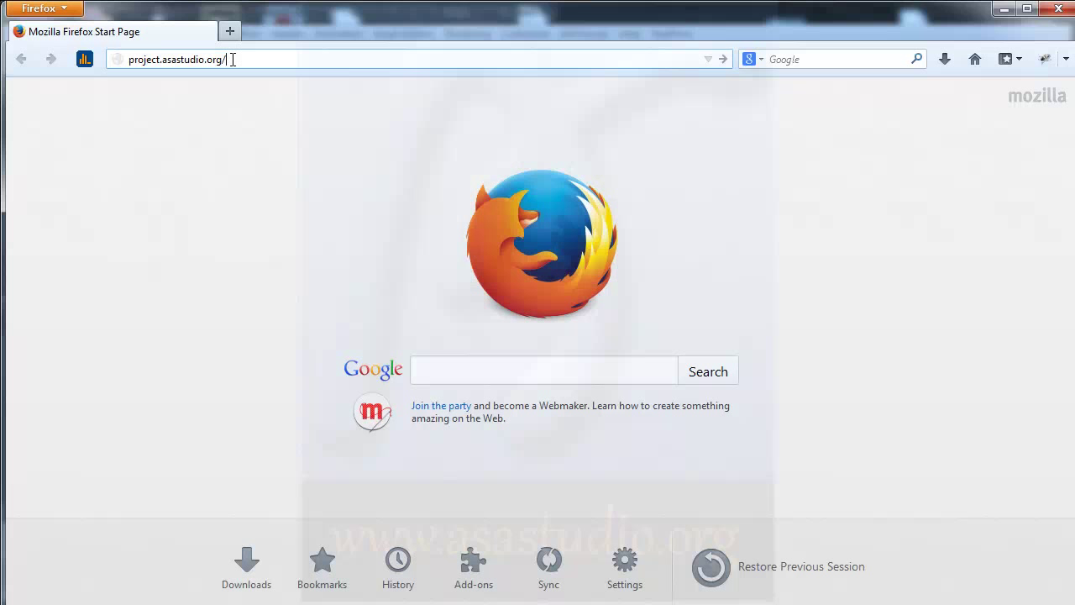
pyautogui.press('Return')
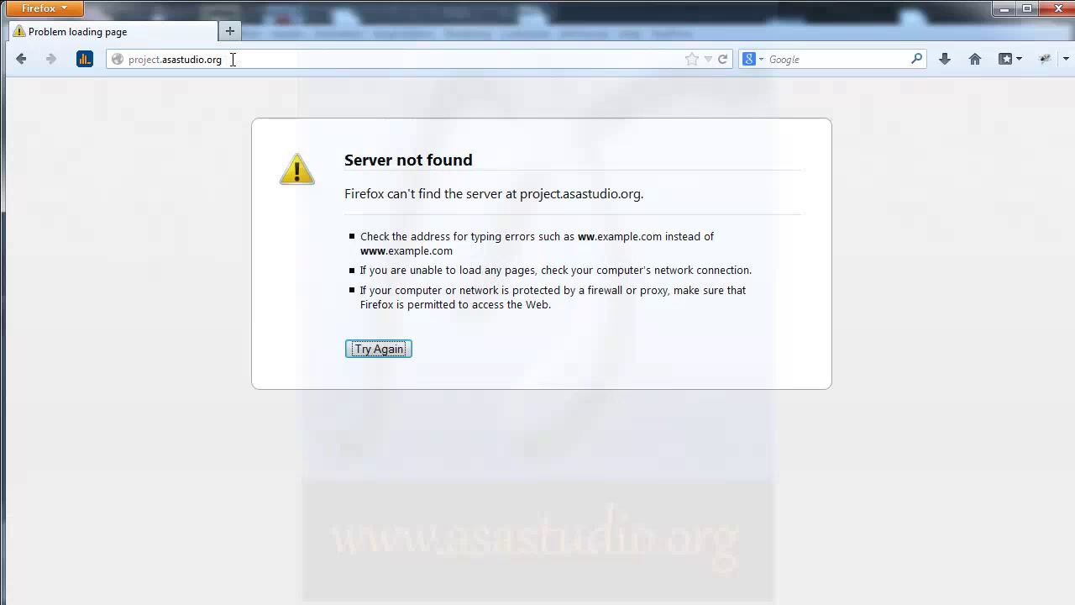
pyautogui.click(375, 349)
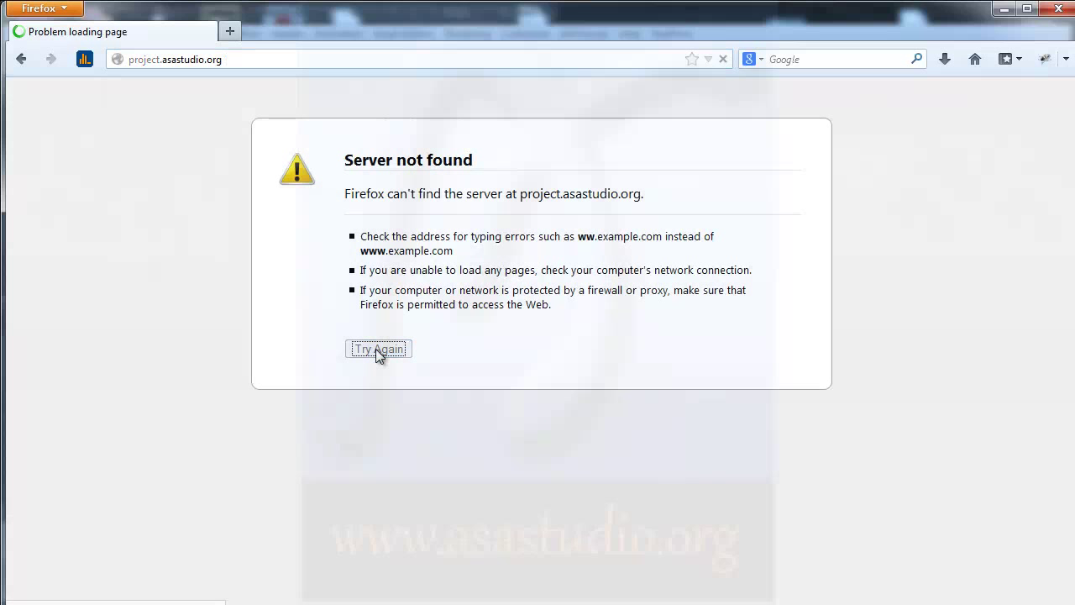
pyautogui.click(30, 178)
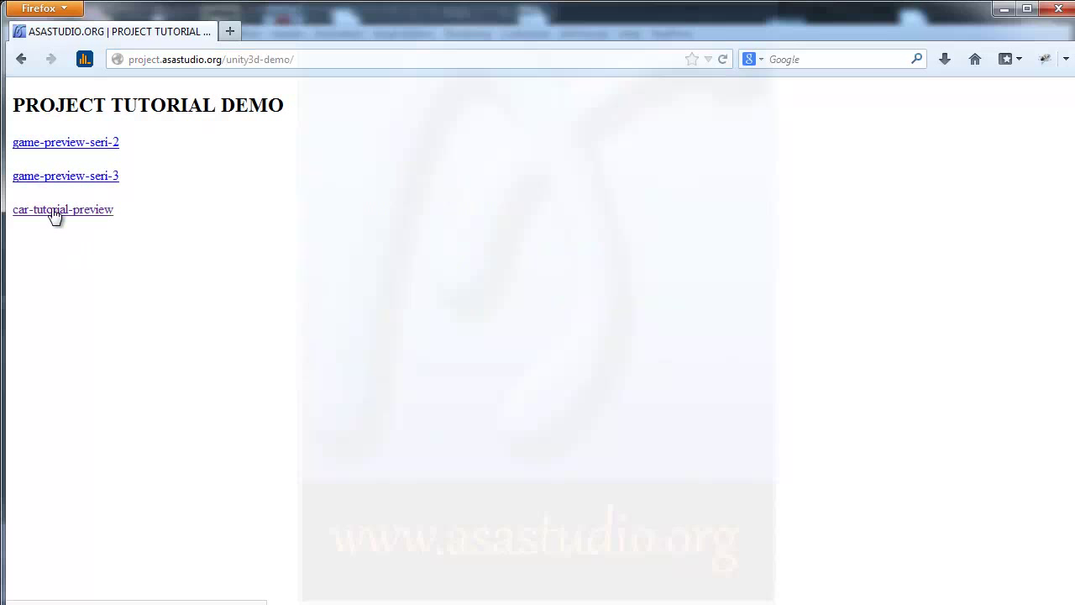
# - Launch car-tutorial-preview and drive the car past the welcome sign down the street
pyautogui.click(49, 210)
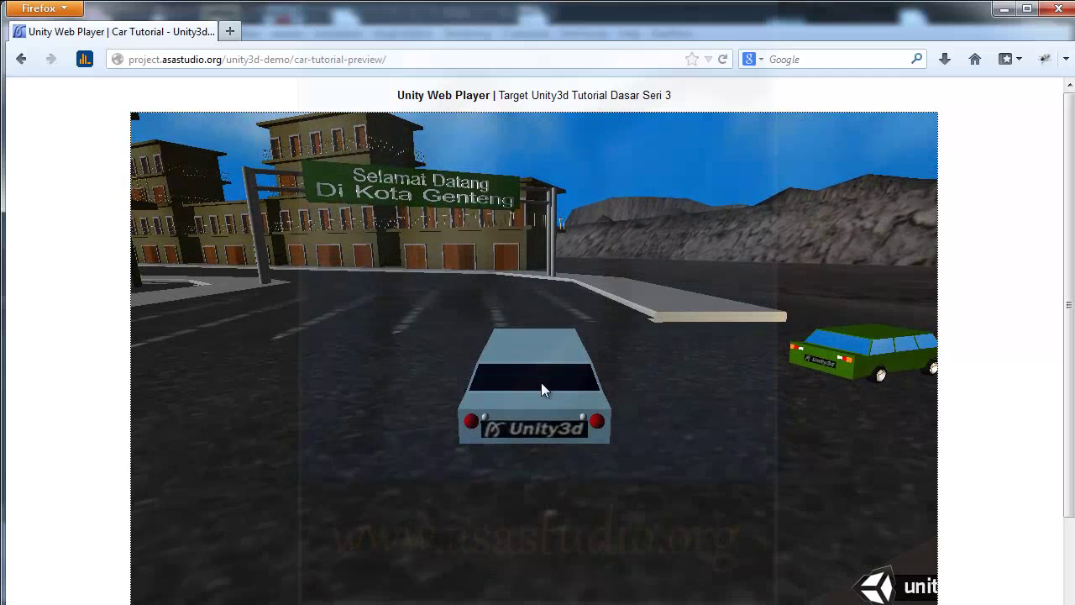
pyautogui.press('Up')
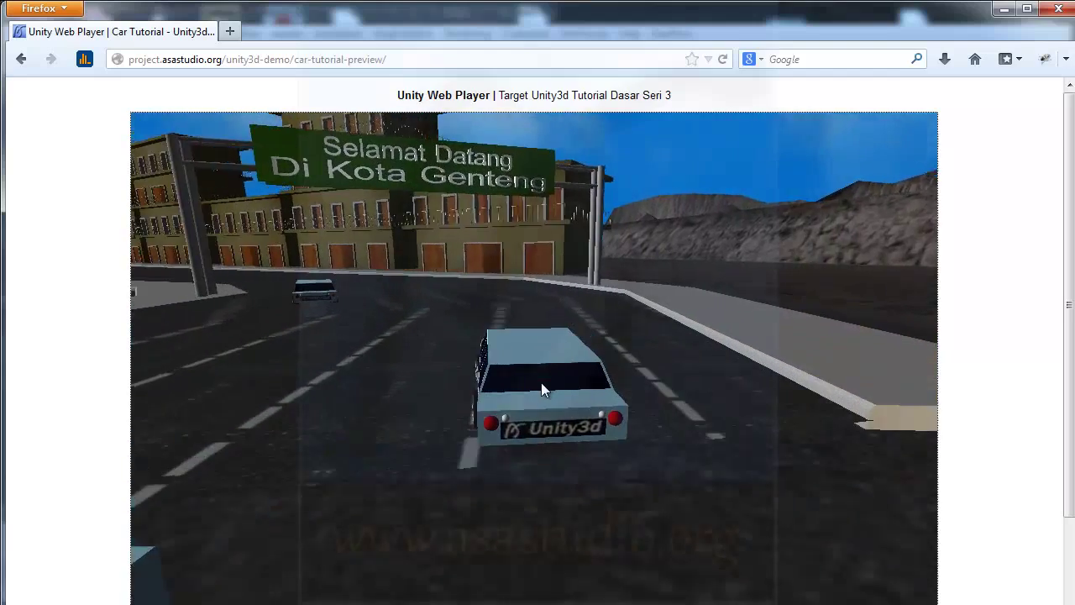
pyautogui.press('Left')
pyautogui.press('Left')
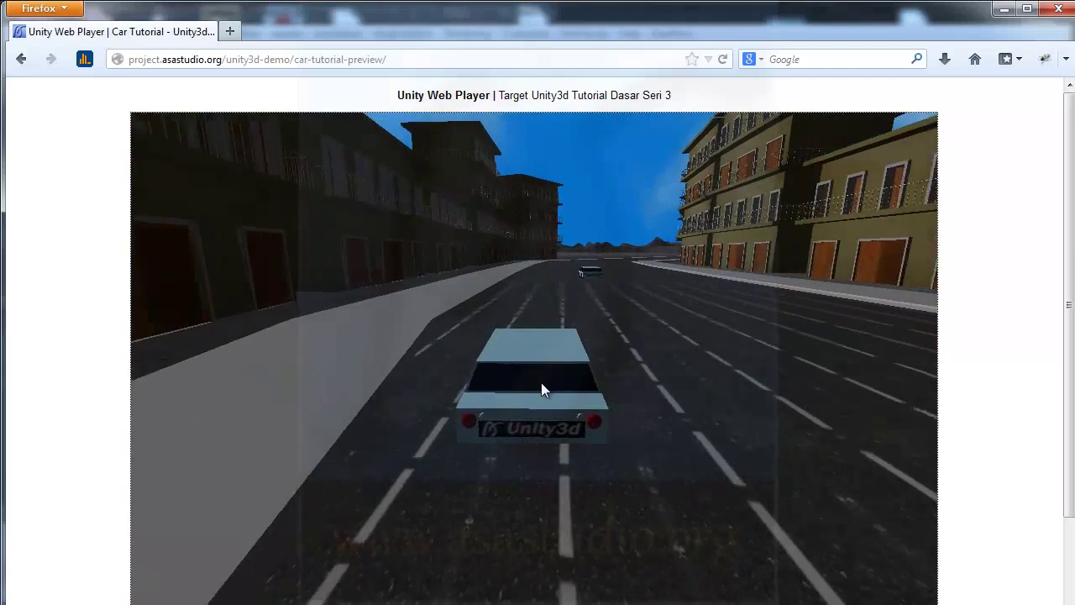
pyautogui.press('Right')
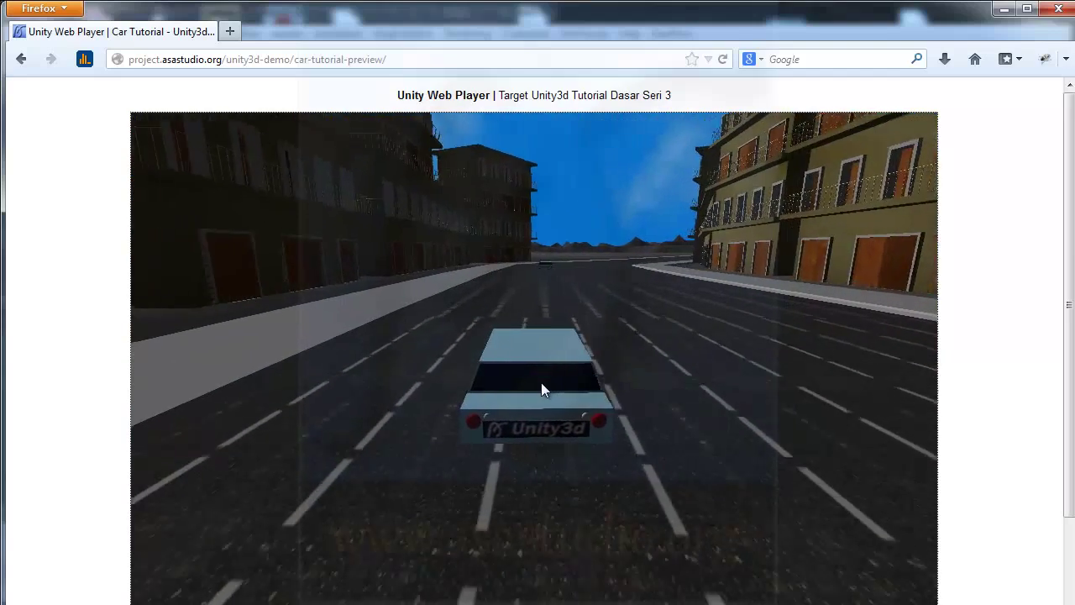
pyautogui.press('Left')
pyautogui.press('Right')
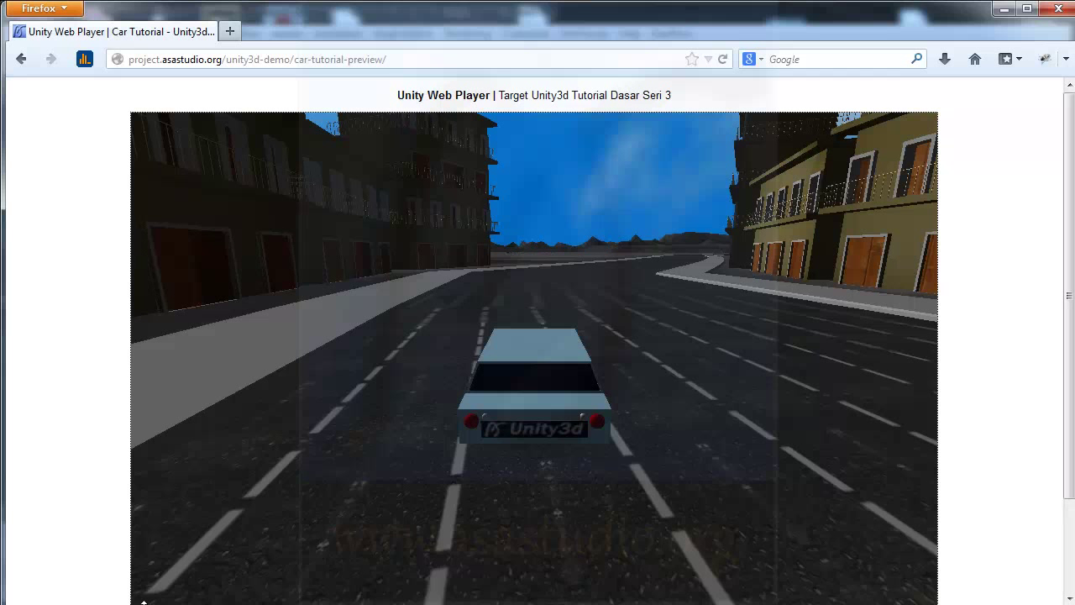
pyautogui.scroll(-2, 538, 336)
pyautogui.press('Up')
pyautogui.scroll(1, 538, 336)
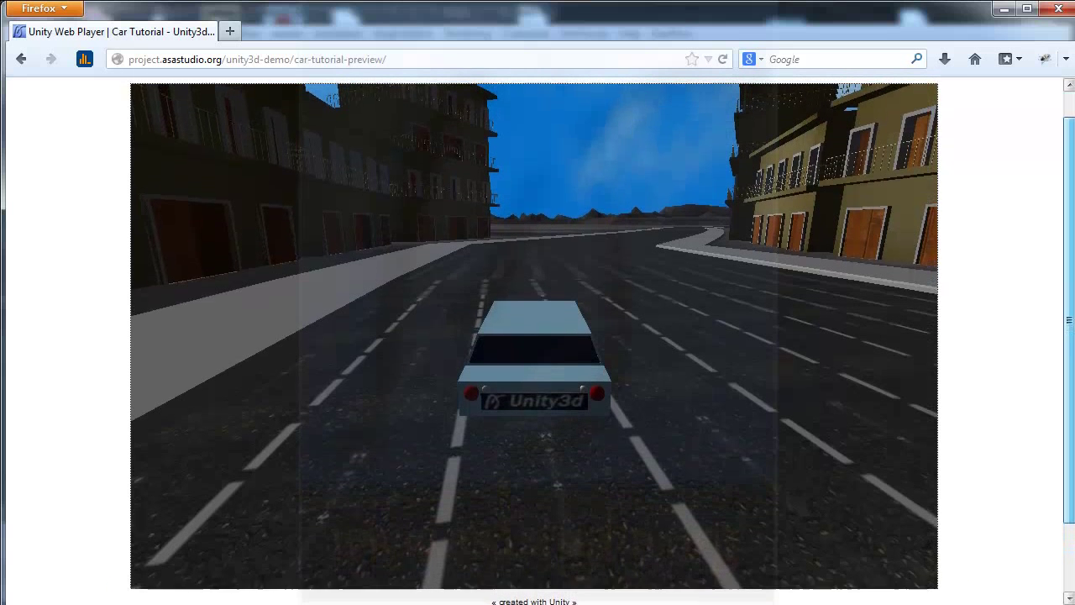
# - Open youtube.com/asgametuts in a new Firefox tab
pyautogui.click(228, 33)
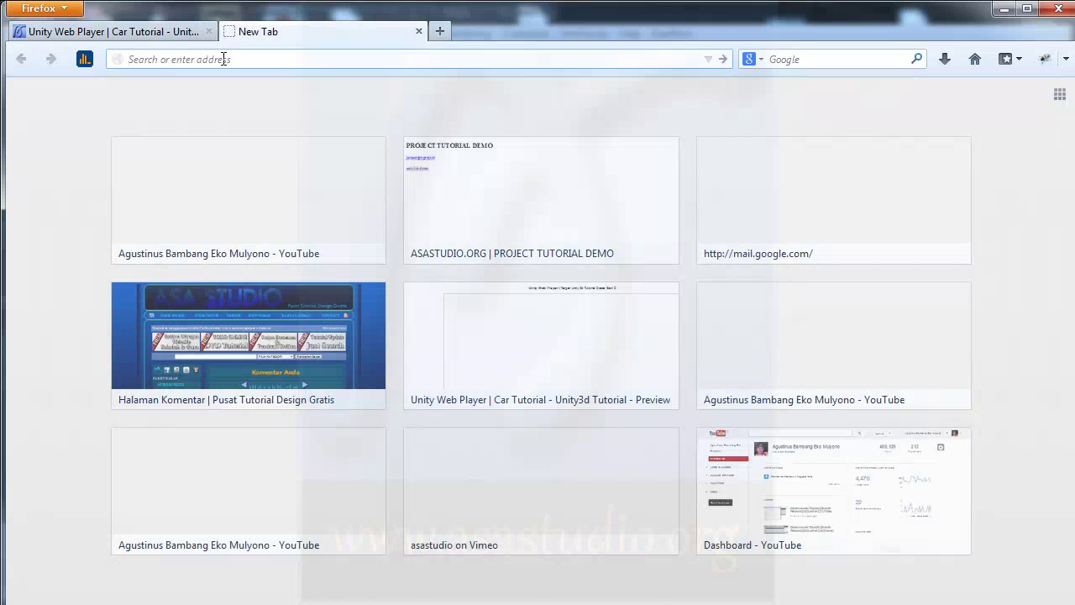
pyautogui.write('youtu')
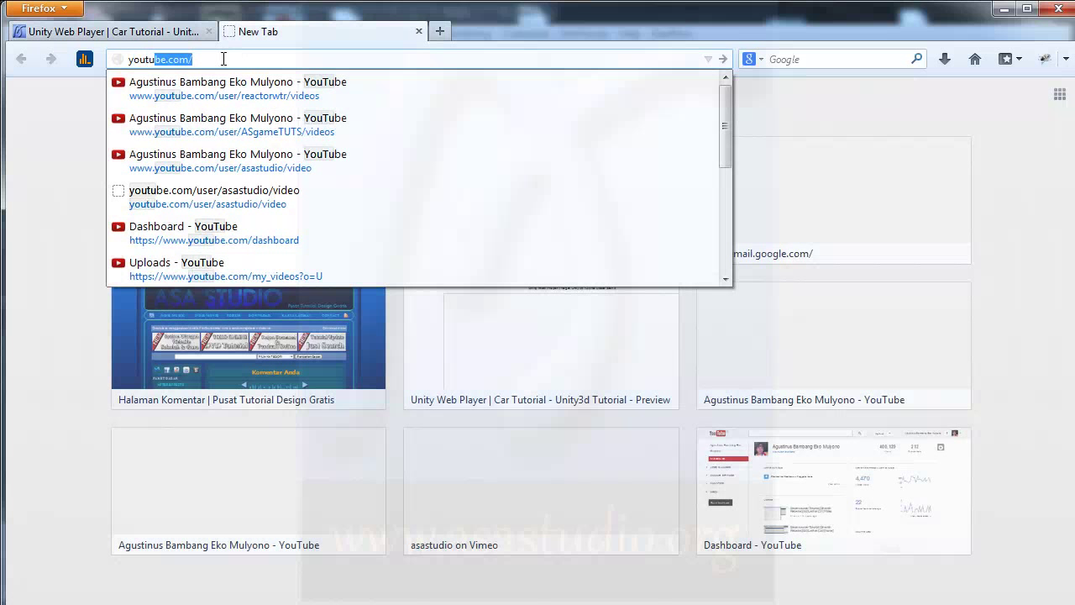
pyautogui.write('be')
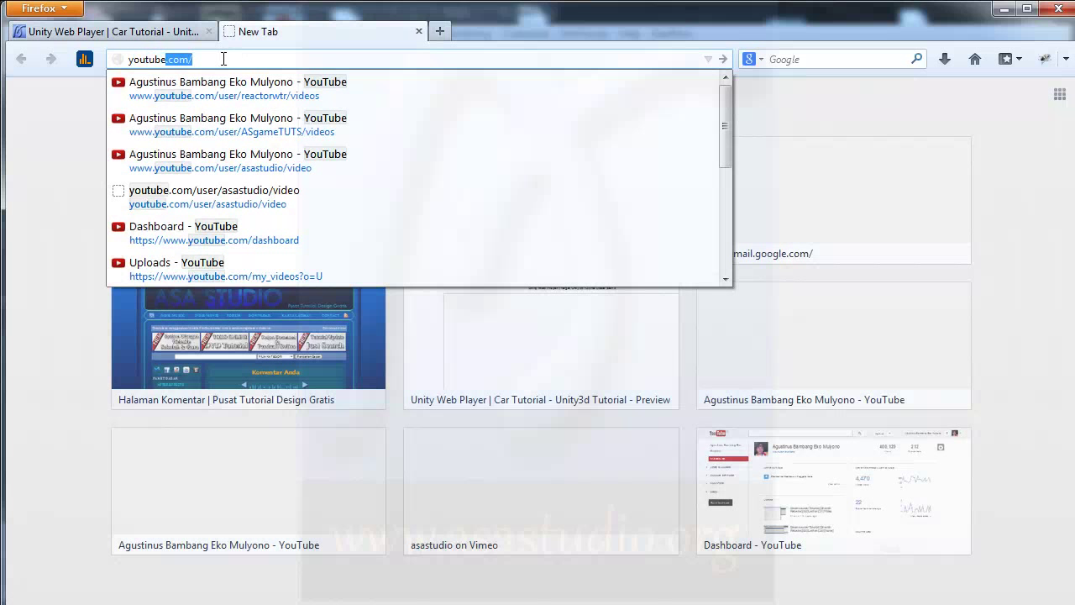
pyautogui.write('.')
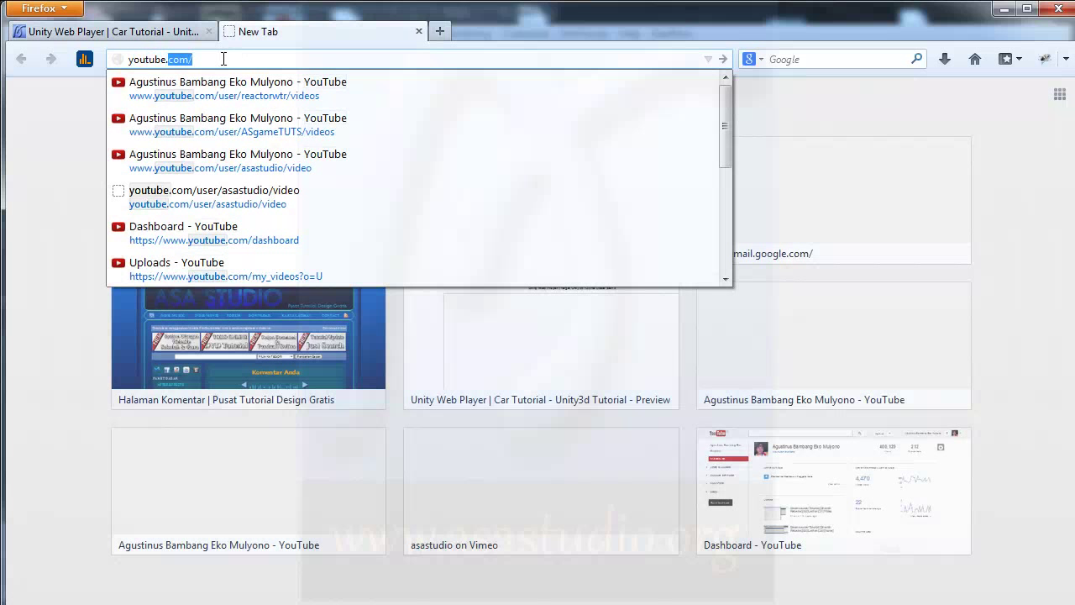
pyautogui.write('com/a')
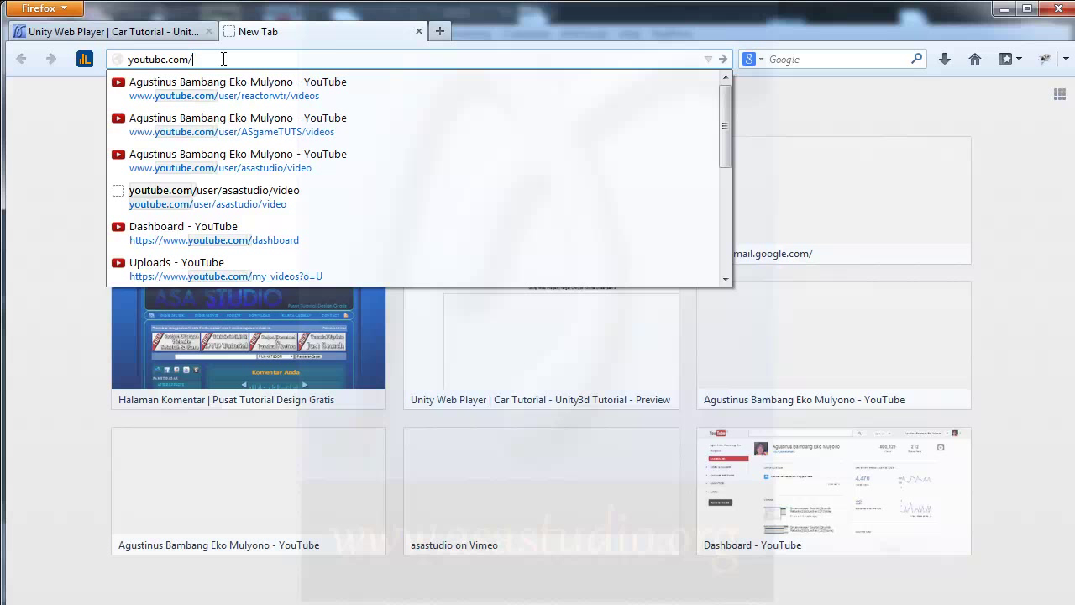
pyautogui.write('sgametuts/')
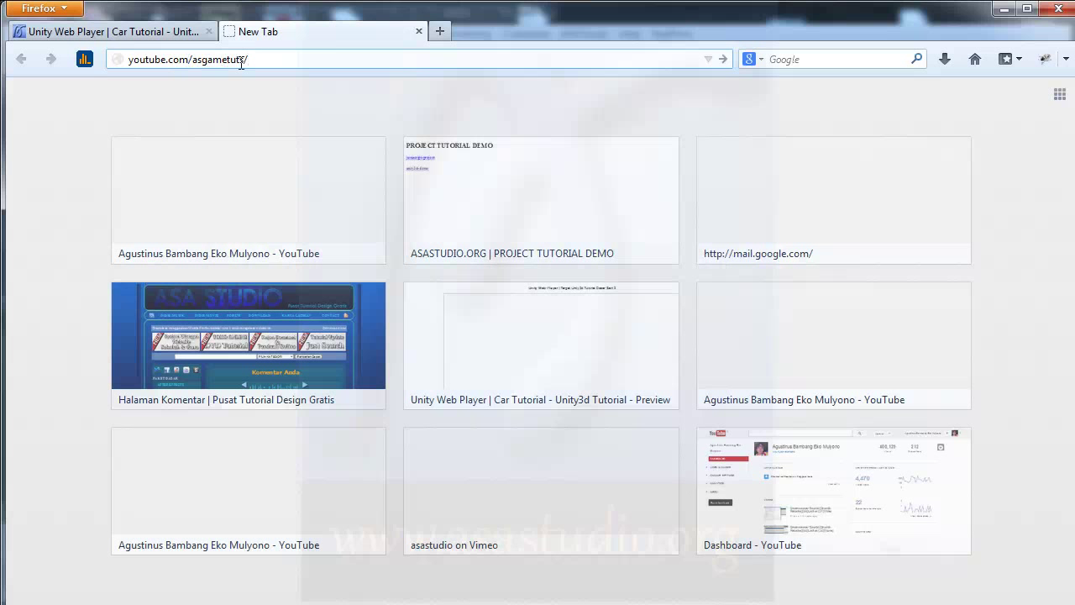
pyautogui.press('Return')
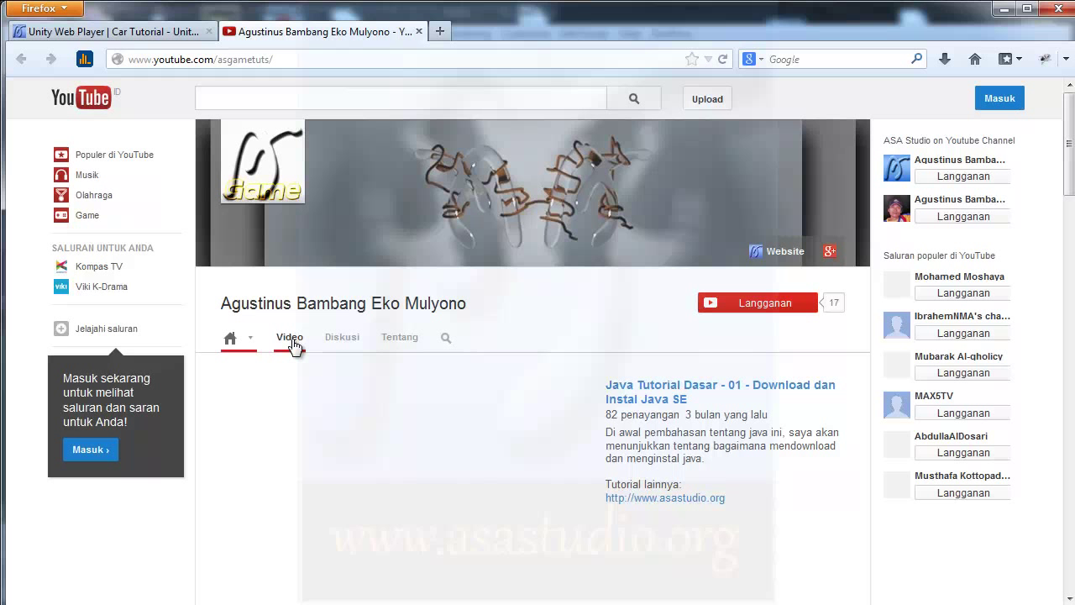
# - Show the channel's videos, then switch the listing to the channel's playlists
pyautogui.click(292, 345)
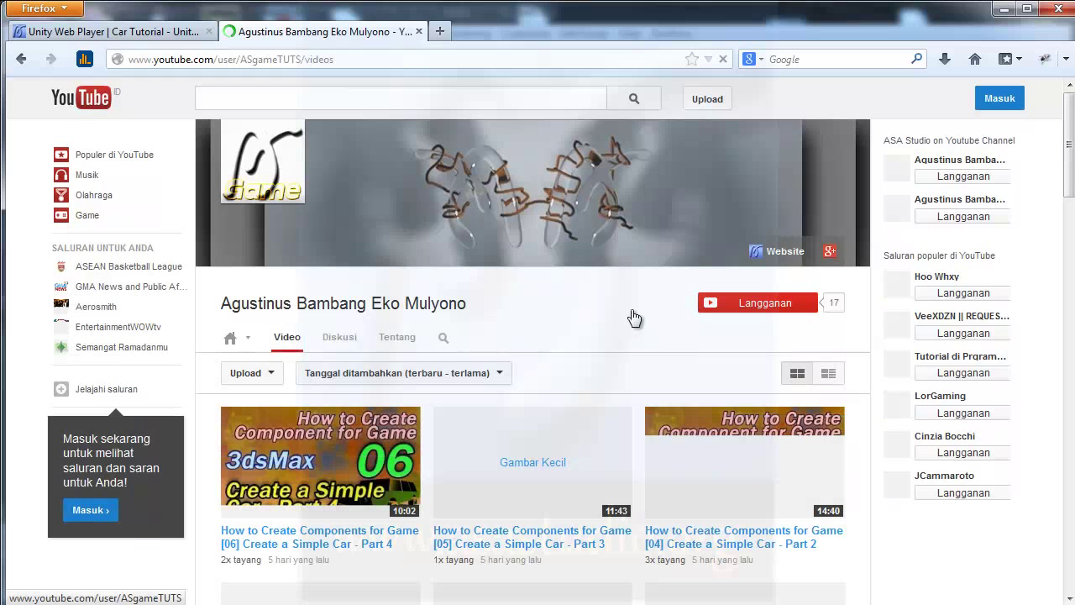
pyautogui.scroll(-2, 634, 318)
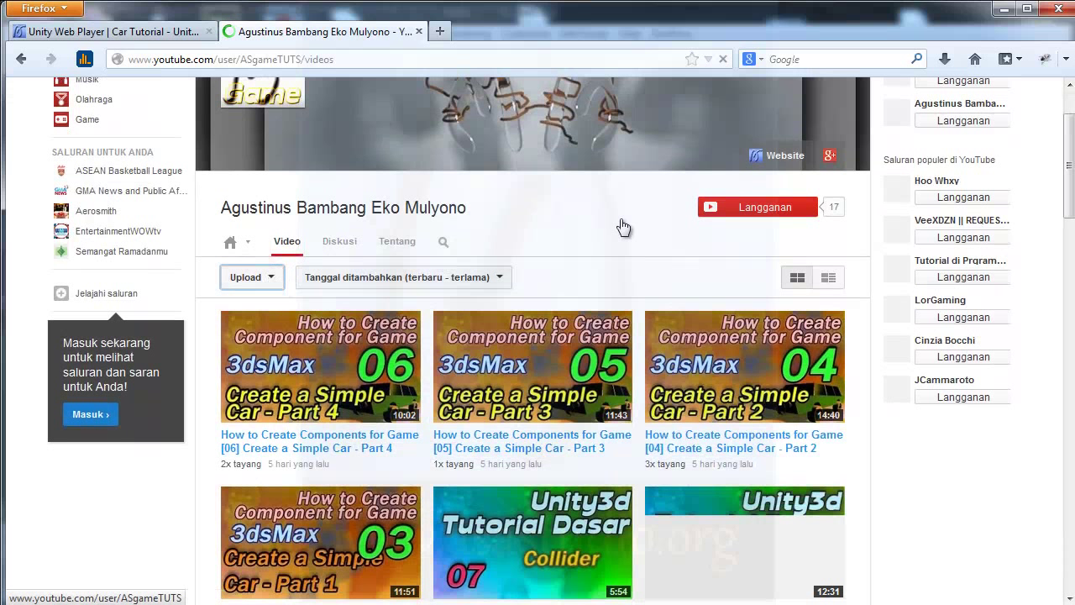
pyautogui.scroll(-2, 622, 227)
pyautogui.scroll(-2, 587, 231)
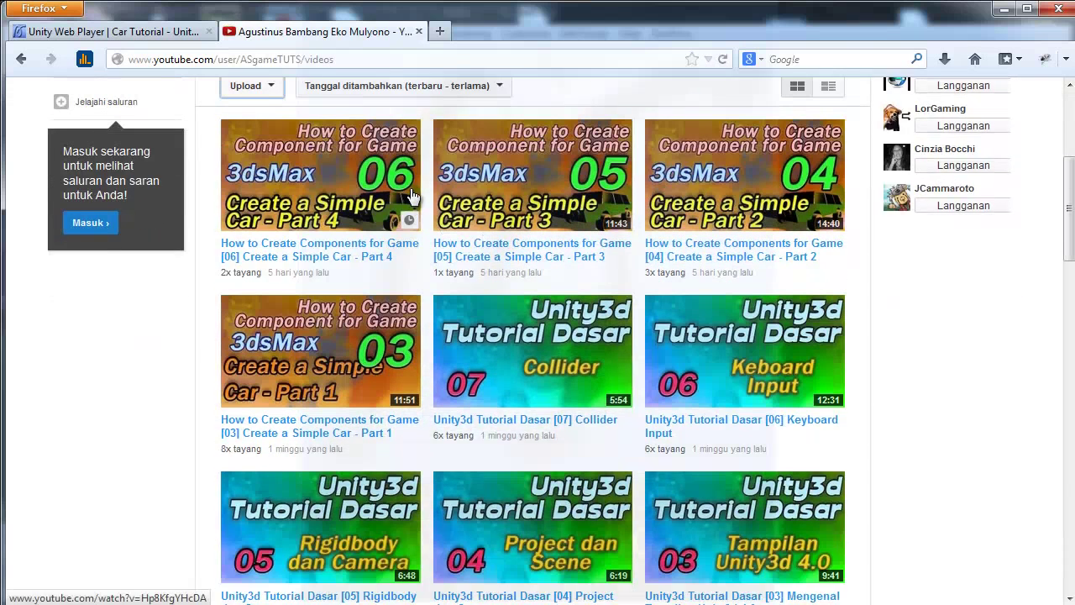
pyautogui.scroll(2, 352, 193)
pyautogui.click(273, 193)
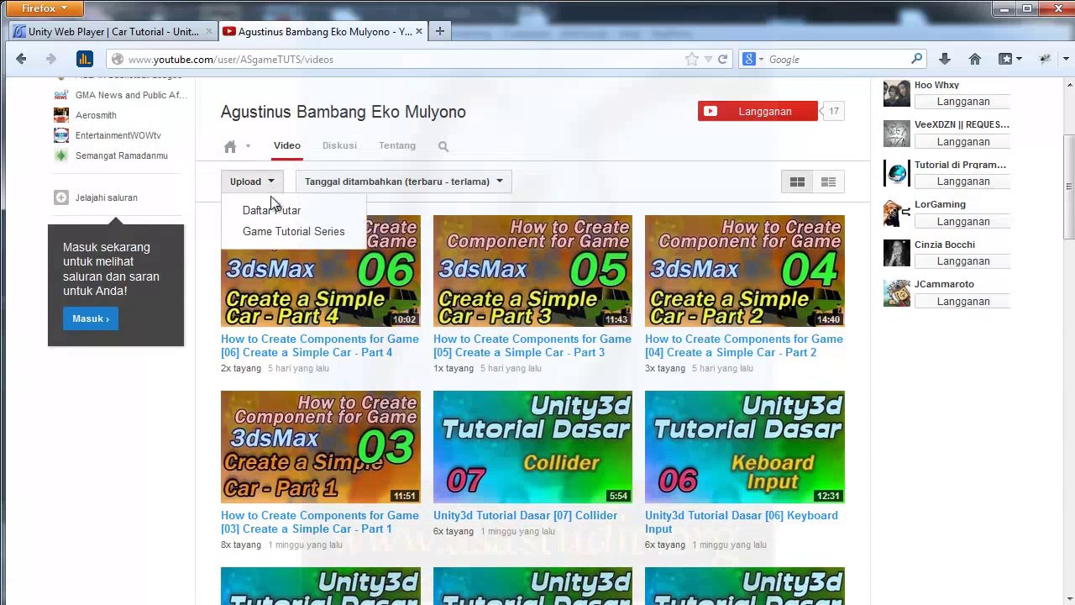
pyautogui.click(271, 205)
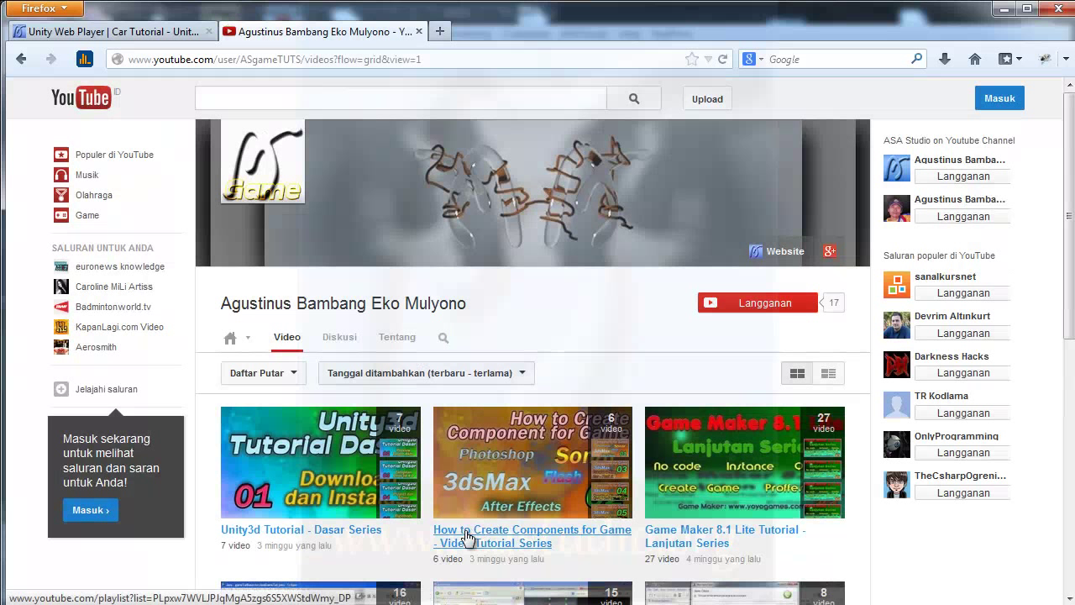
# - Open the 'How to Create Components for Game' playlist and scroll through its six videos
pyautogui.scroll(-2, 529, 529)
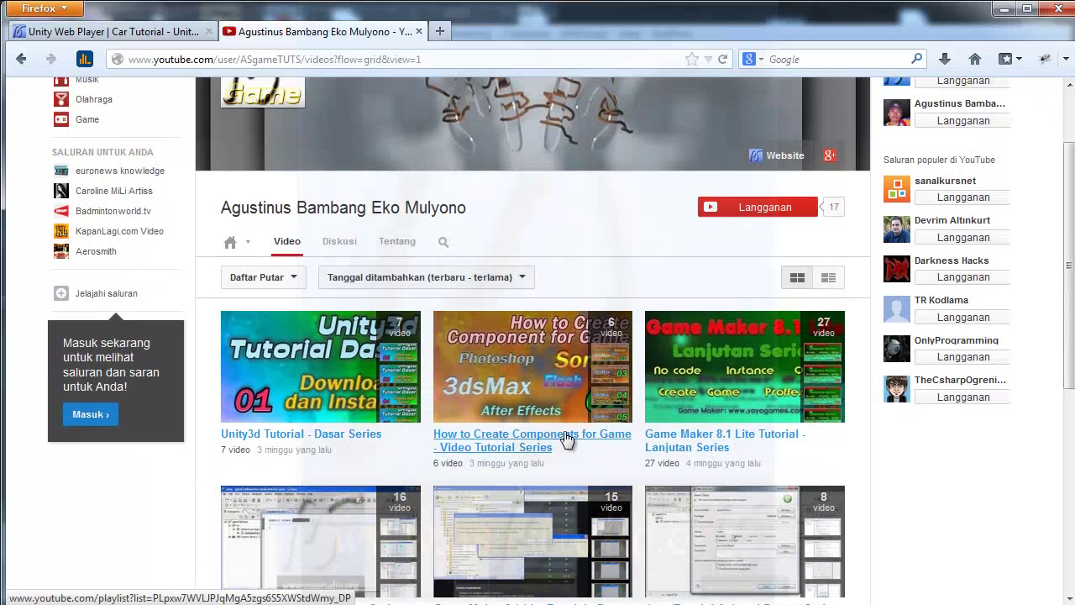
pyautogui.click(499, 442)
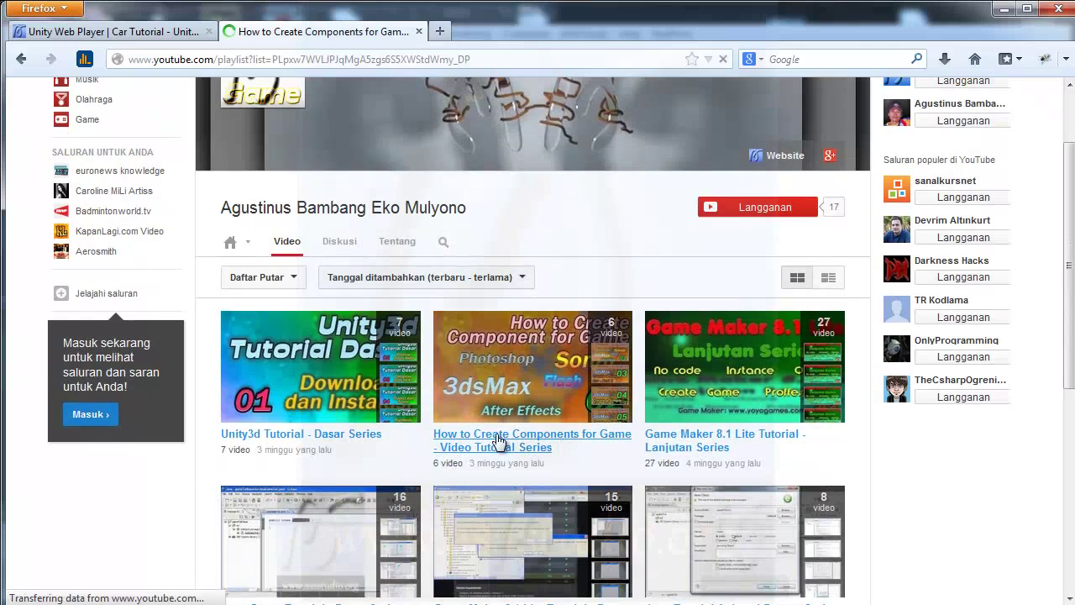
pyautogui.scroll(-1, 967, 378)
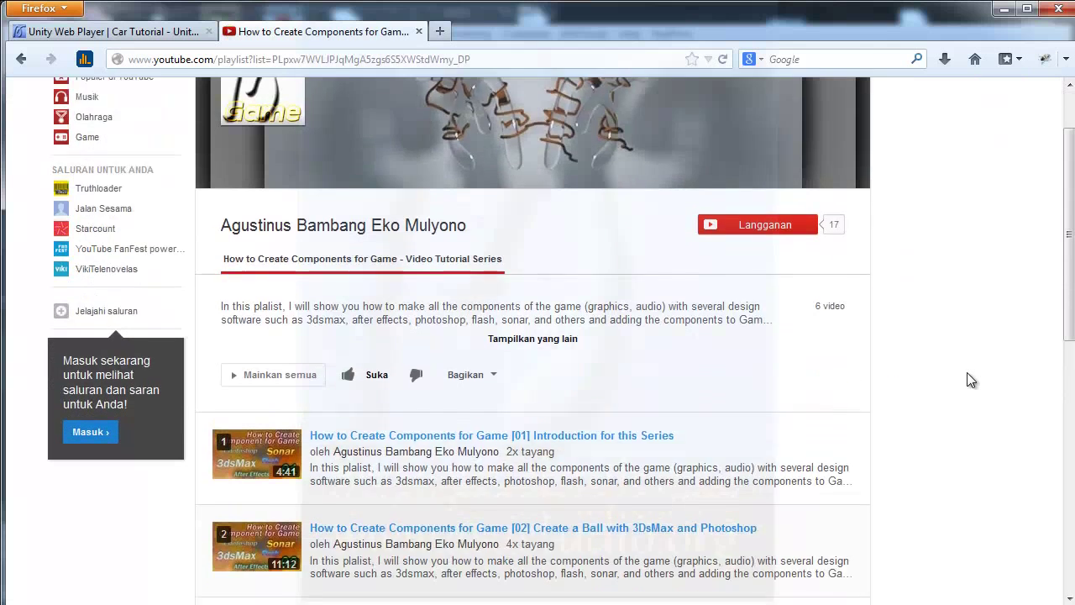
pyautogui.scroll(-3, 967, 378)
pyautogui.scroll(-1, 968, 380)
pyautogui.scroll(-2, 970, 382)
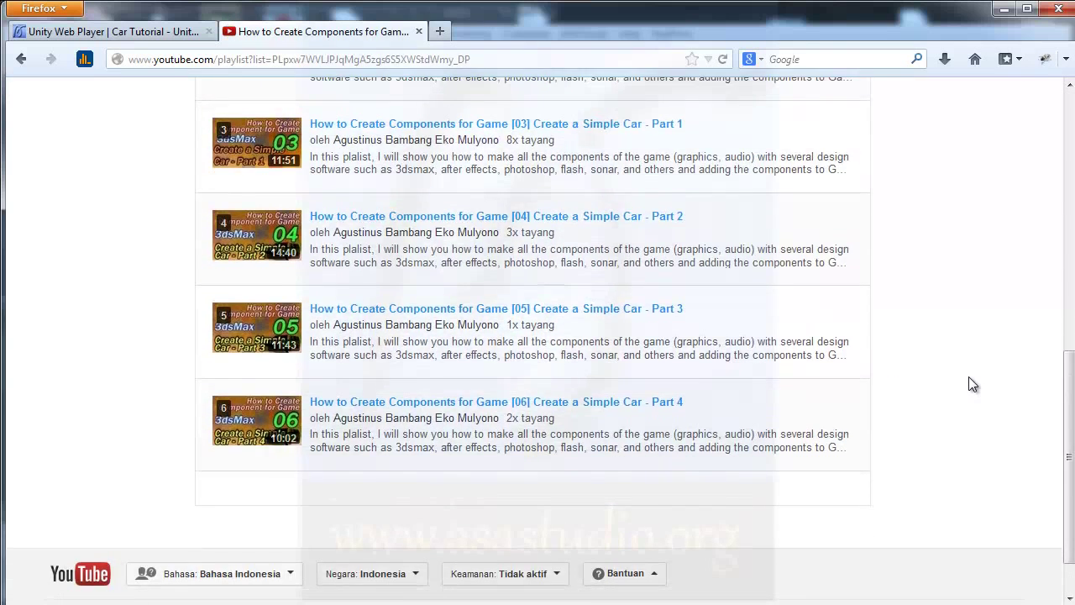
pyautogui.scroll(2, 969, 379)
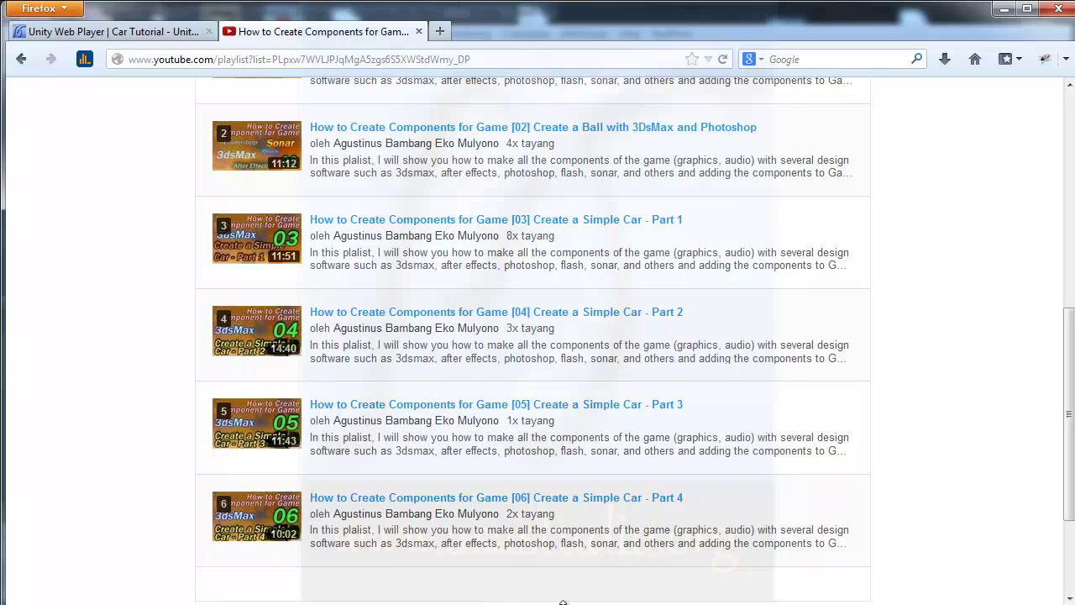
pyautogui.moveTo(698, 592)
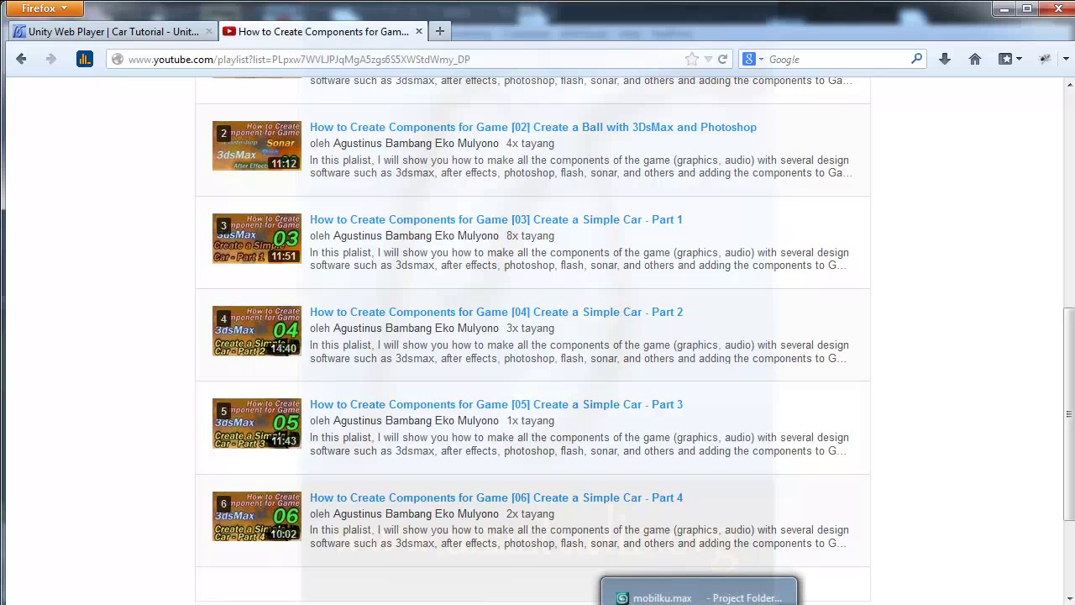
# - In the car scene, select the body Cylinder01 and slide it along X to -0.818 m
pyautogui.click(739, 592)
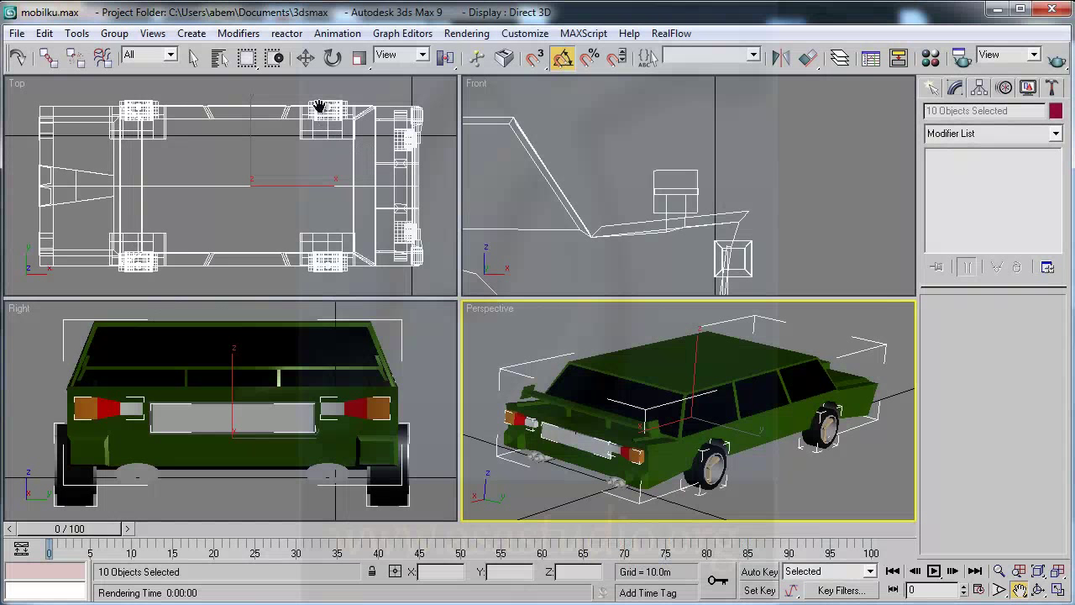
pyautogui.click(306, 58)
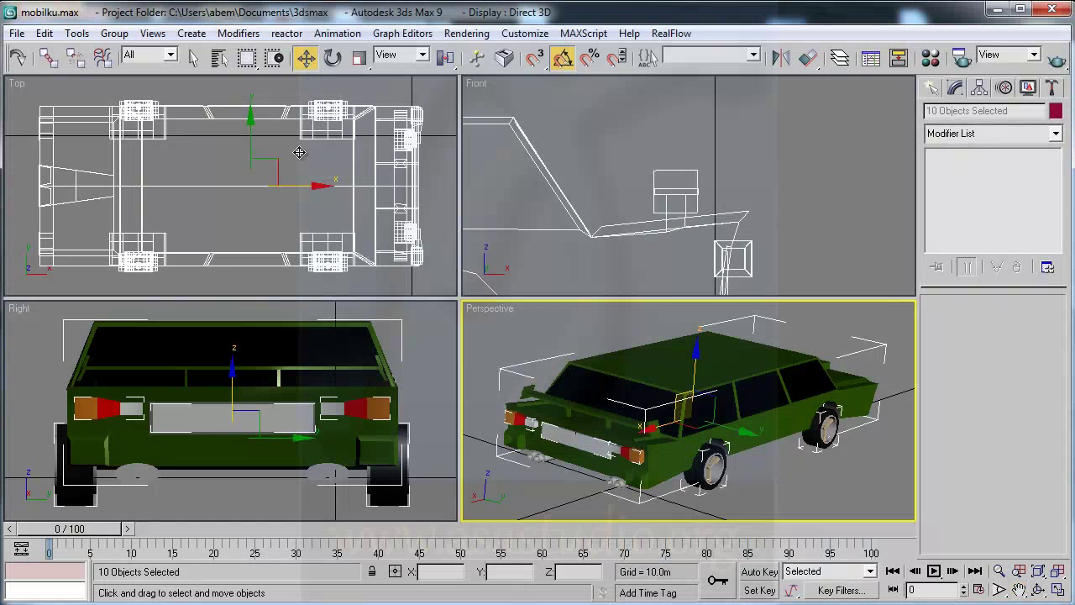
pyautogui.click(451, 223)
pyautogui.click(324, 133)
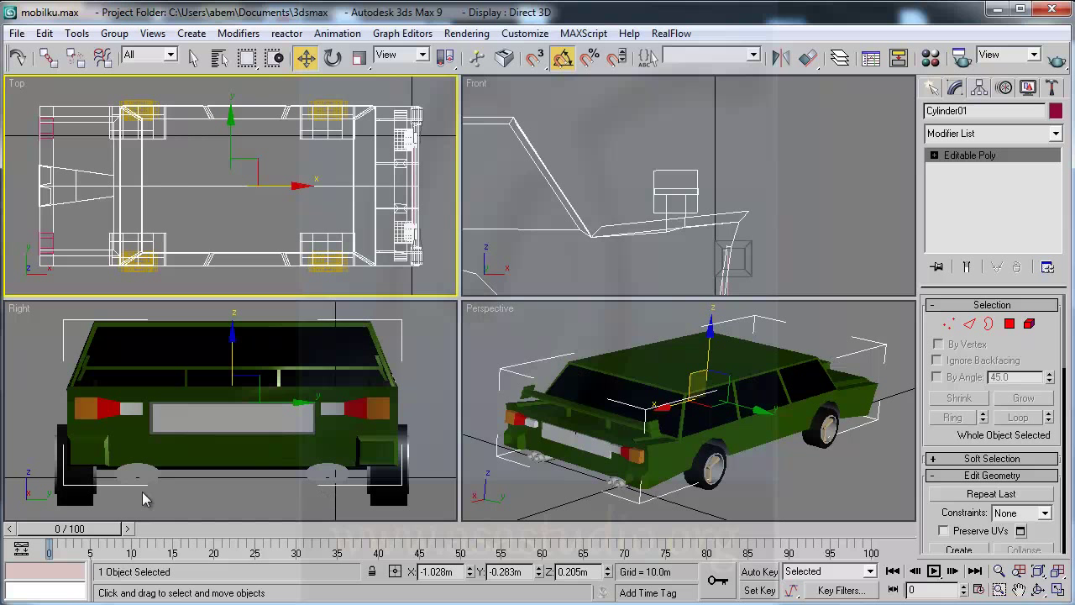
pyautogui.click(681, 395)
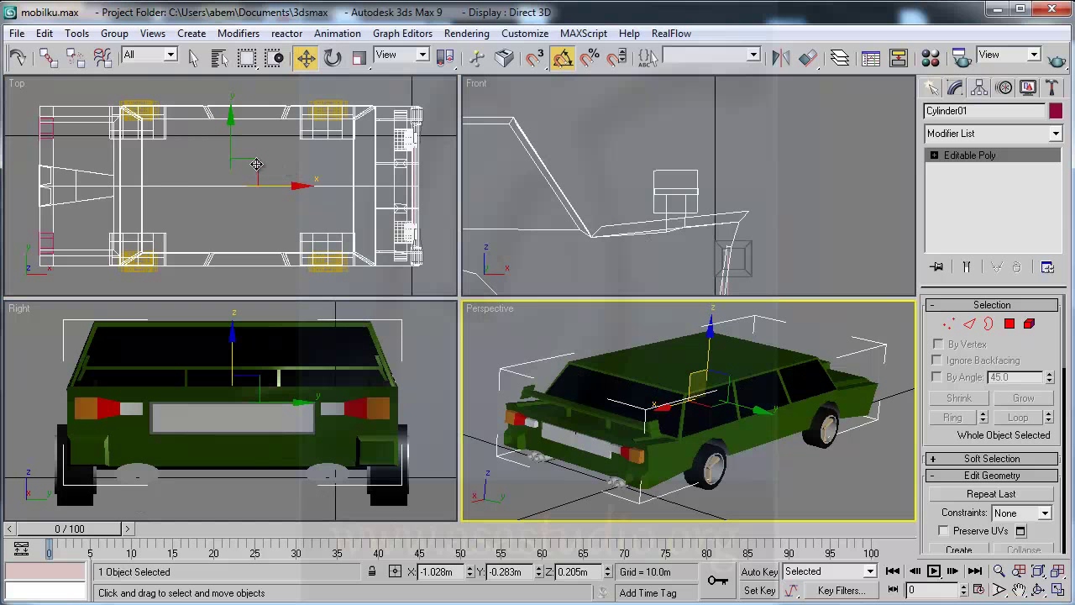
pyautogui.moveTo(299, 184)
pyautogui.mouseDown()
pyautogui.moveTo(444, 180)
pyautogui.moveTo(263, 180)
pyautogui.moveTo(336, 183)
pyautogui.mouseUp()
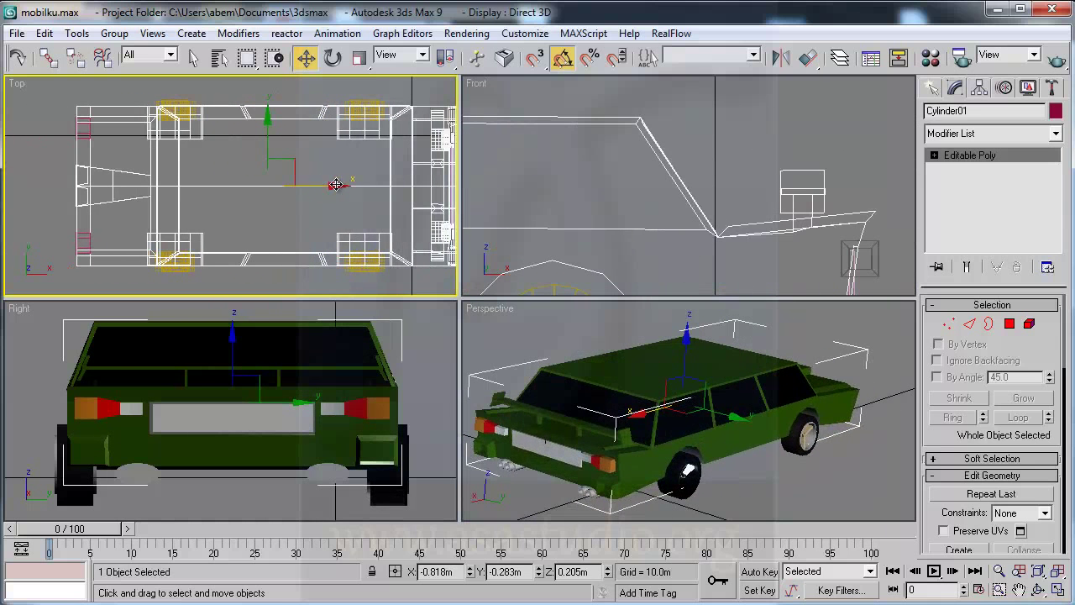
# - Enter absolute X 0, Y 0, Z 0 for Cylinder01 in Move Transform Type-In
pyautogui.rightClick(305, 57)
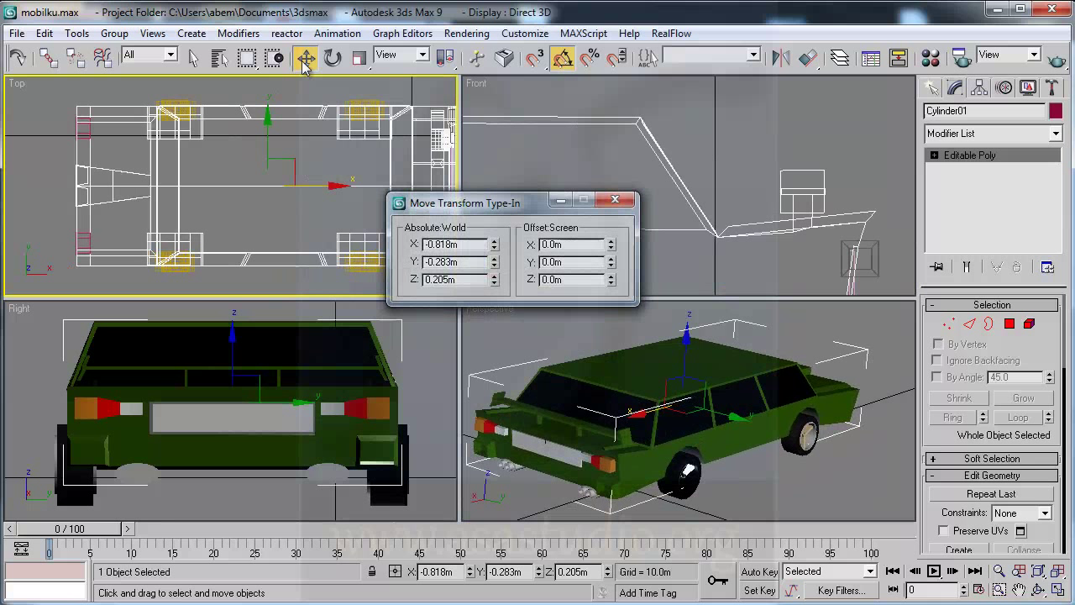
pyautogui.doubleClick(473, 245)
pyautogui.write('0')
pyautogui.press('Tab')
pyautogui.write('0')
pyautogui.press('Tab')
pyautogui.write('0')
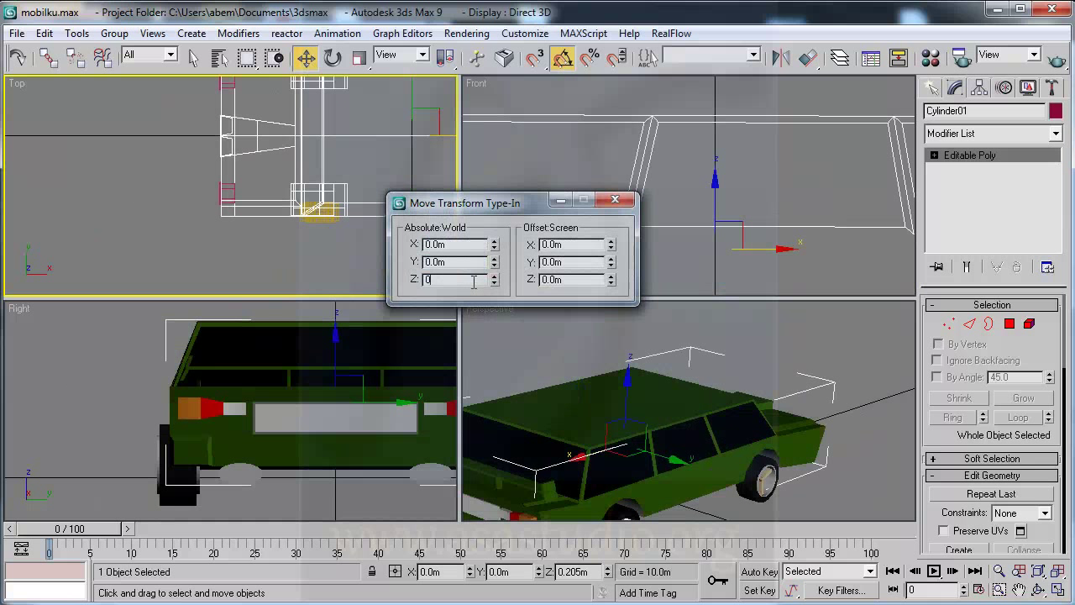
pyautogui.press('Tab')
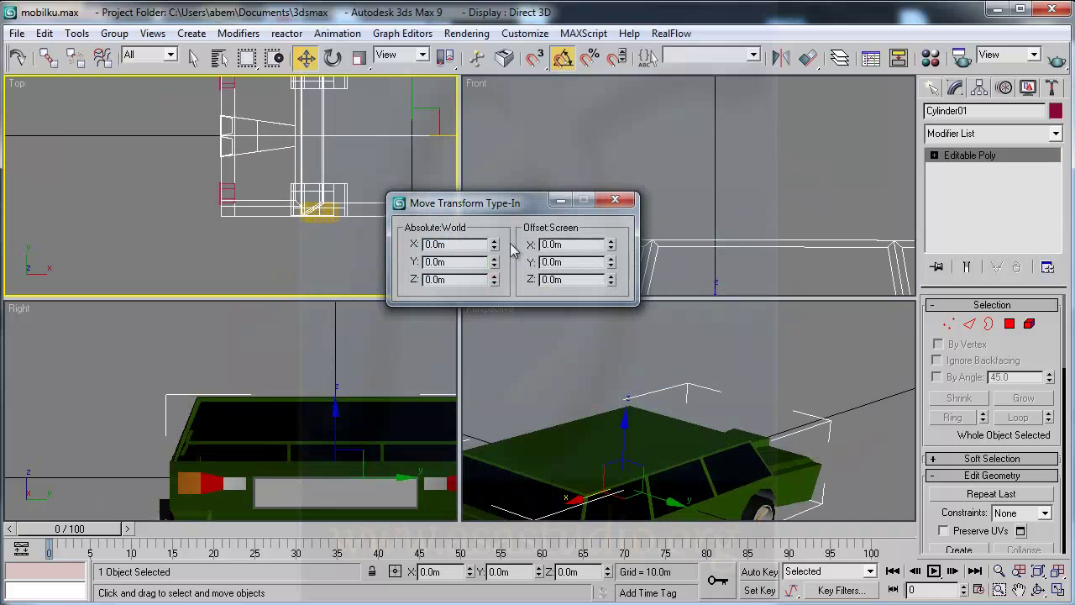
pyautogui.click(615, 199)
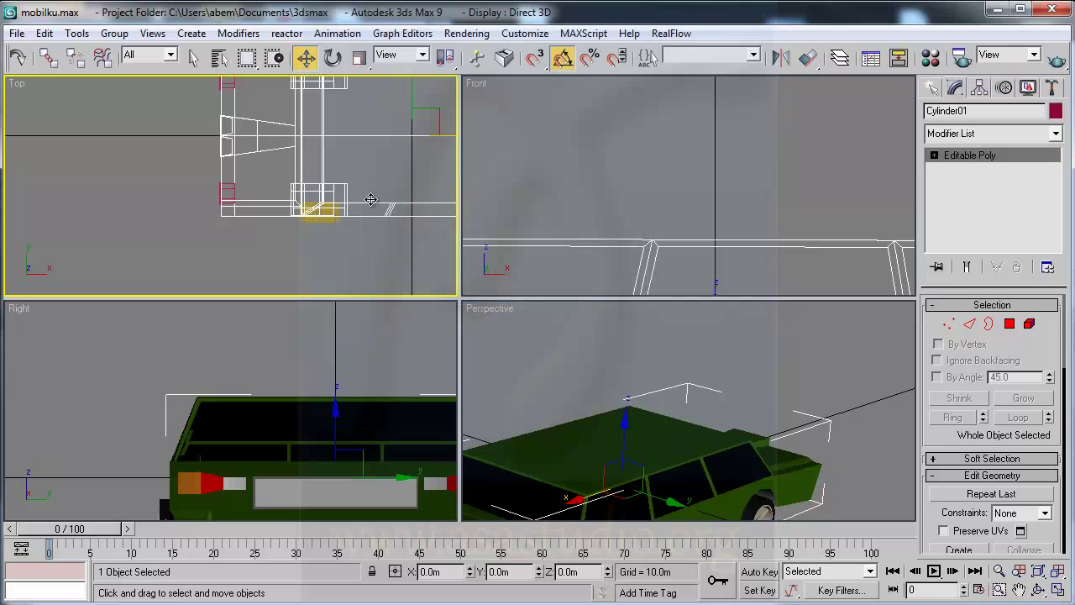
# - Center Cylinder01's pivot to the object using Affect Pivot Only, then Zoom Extents All
pyautogui.click(979, 88)
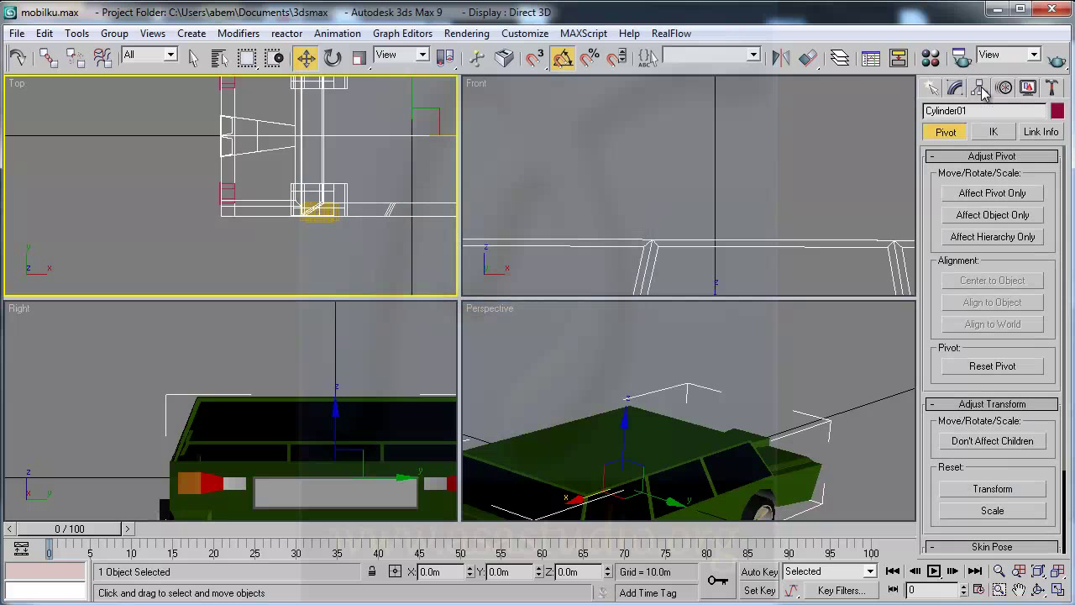
pyautogui.click(995, 195)
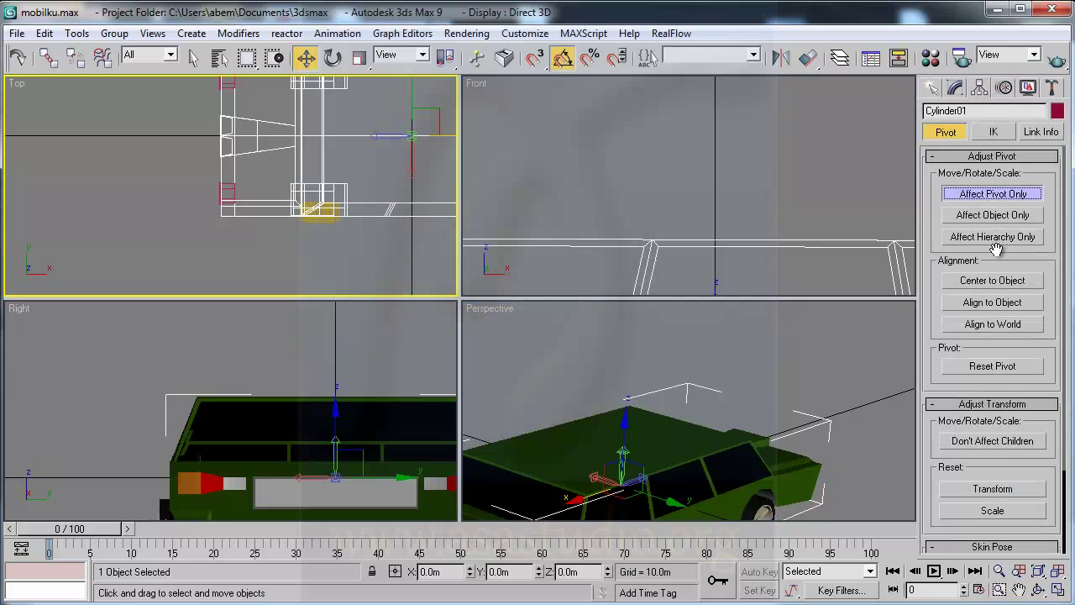
pyautogui.click(994, 285)
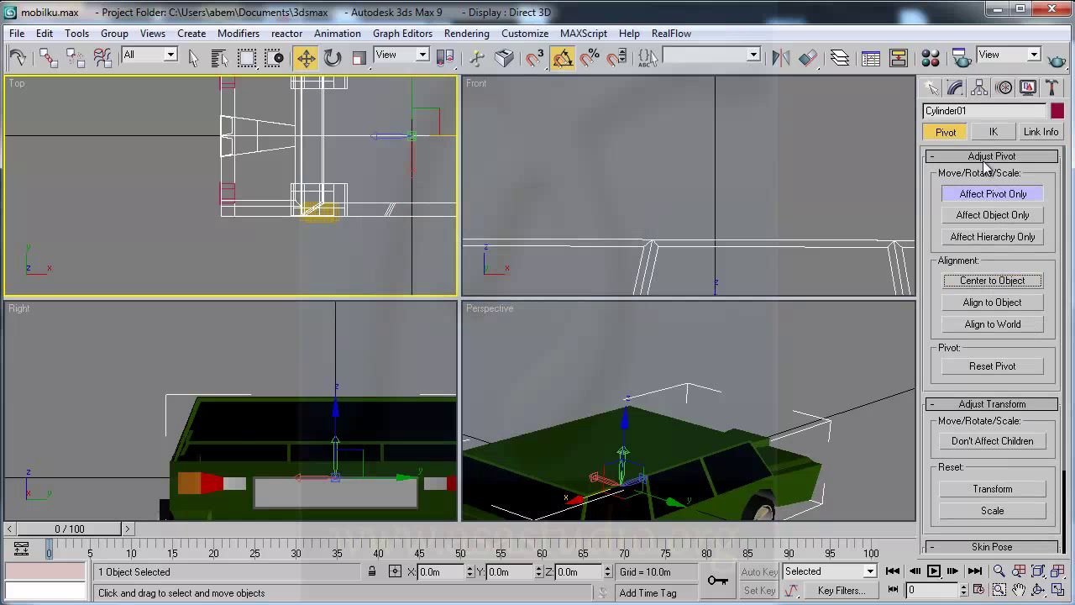
pyautogui.click(991, 195)
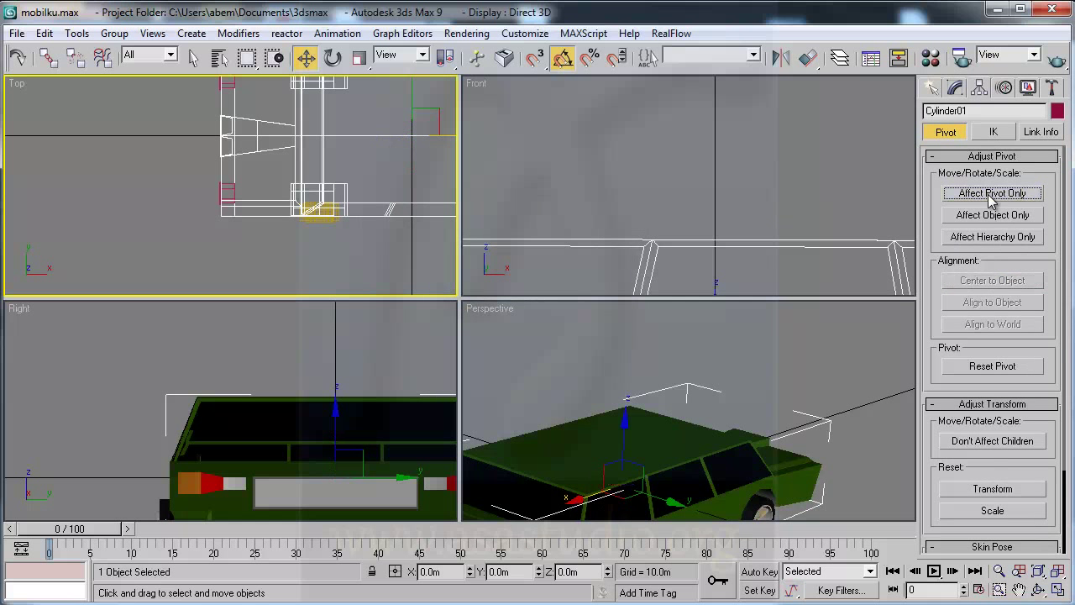
pyautogui.click(1058, 571)
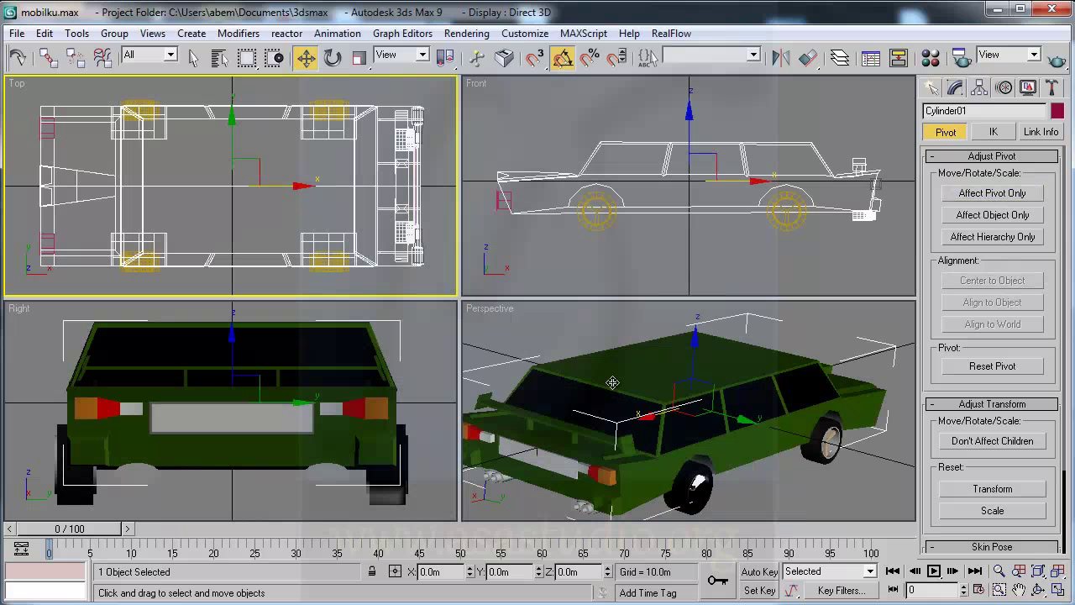
pyautogui.click(1019, 590)
pyautogui.click(735, 428)
pyautogui.moveTo(735, 428); pyautogui.dragTo(756, 417)
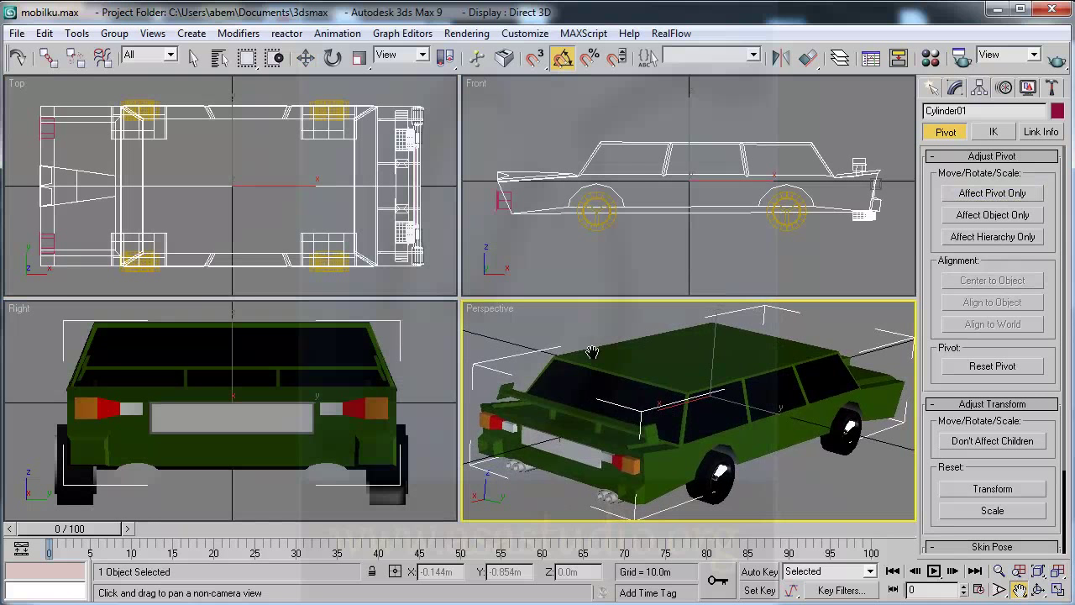
pyautogui.click(1055, 57)
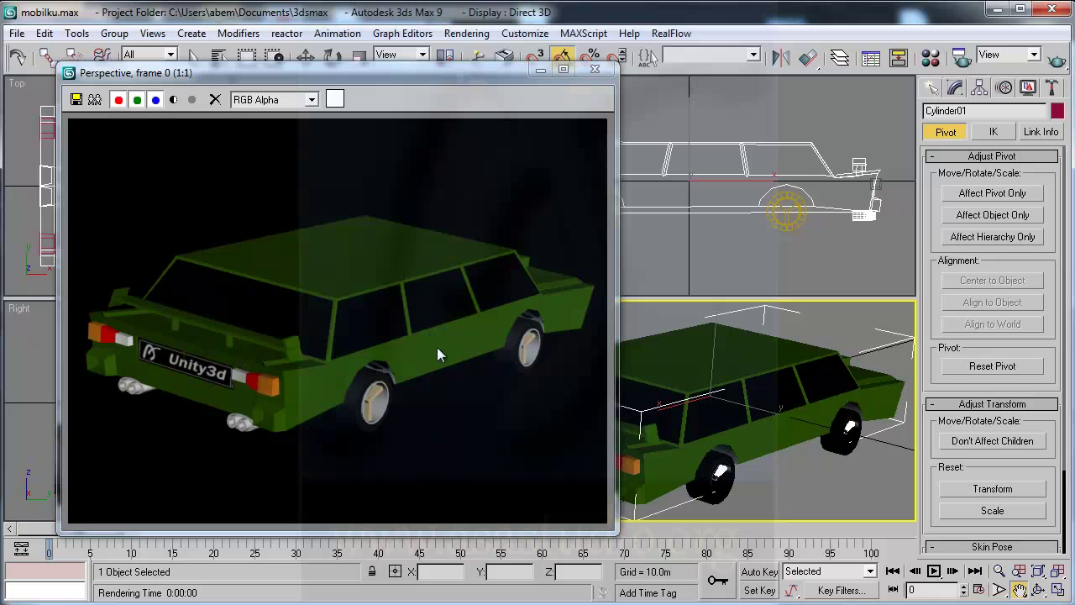
pyautogui.click(595, 69)
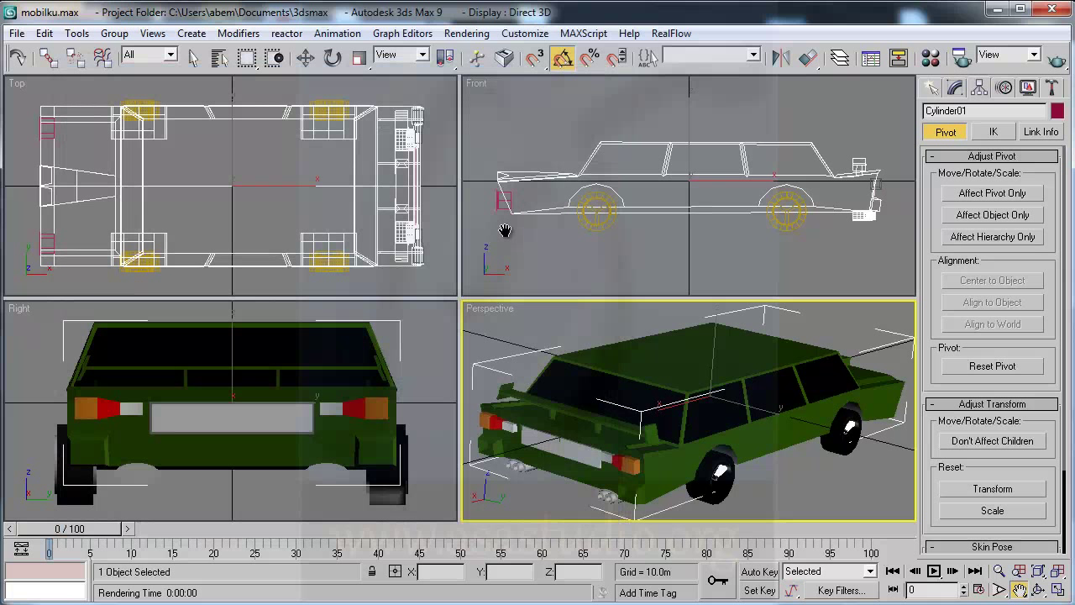
pyautogui.rightClick(490, 128)
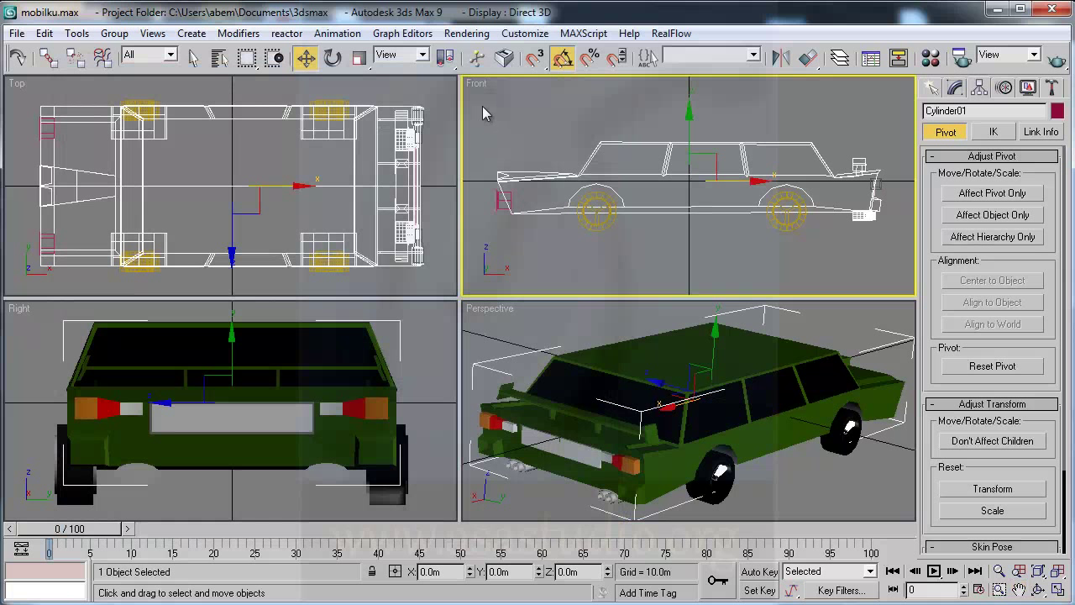
# - Drag a selection box around the whole car in the Front view to select all ten parts
pyautogui.moveTo(474, 98); pyautogui.dragTo(892, 277)
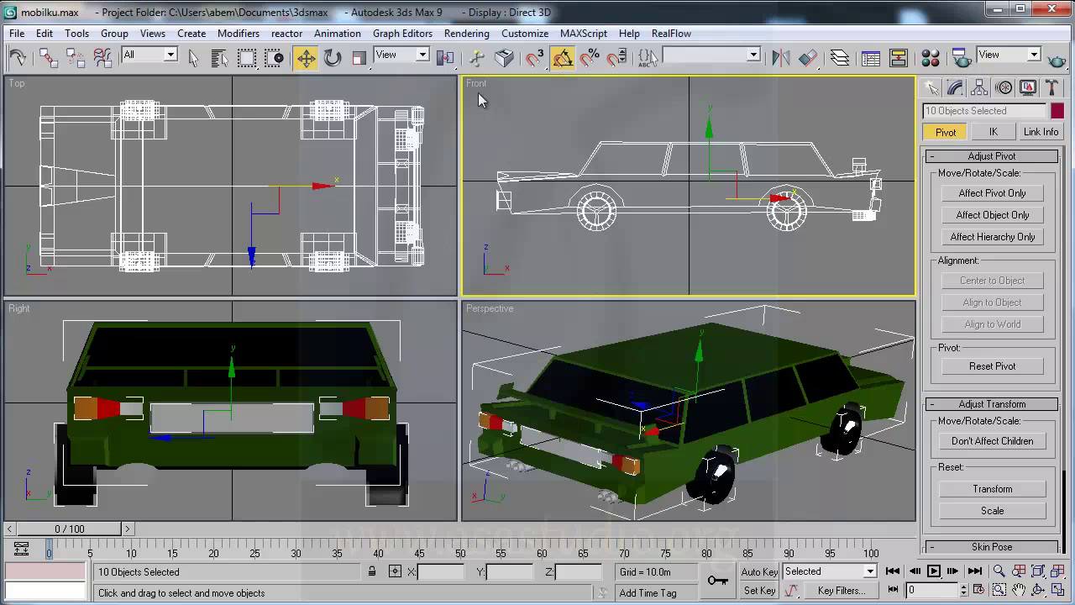
# - Start Export Selected and set the export browser's save location to the Desktop
pyautogui.click(17, 33)
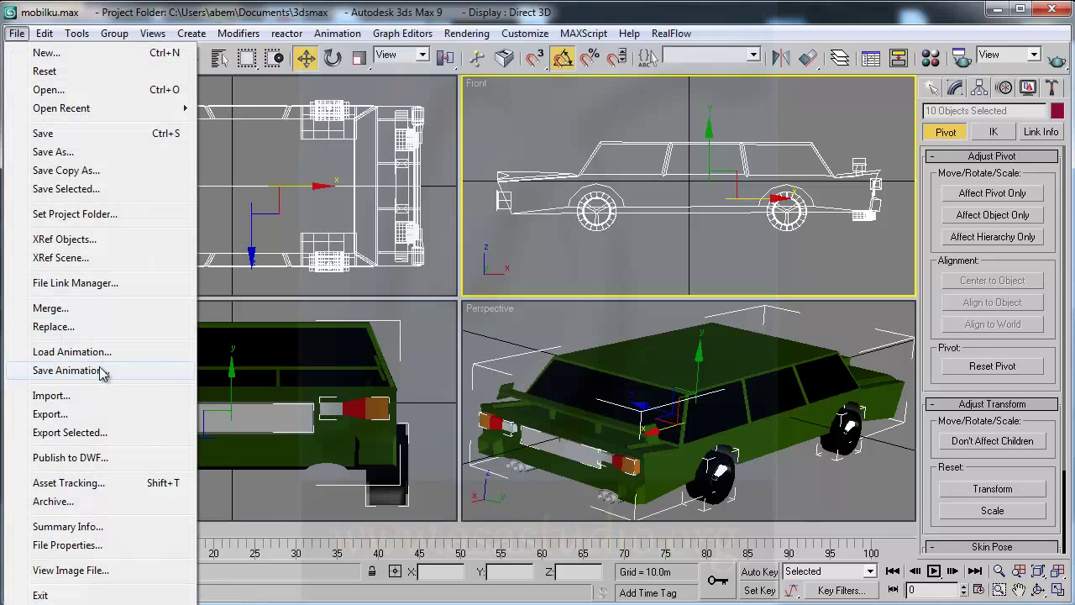
pyautogui.click(96, 434)
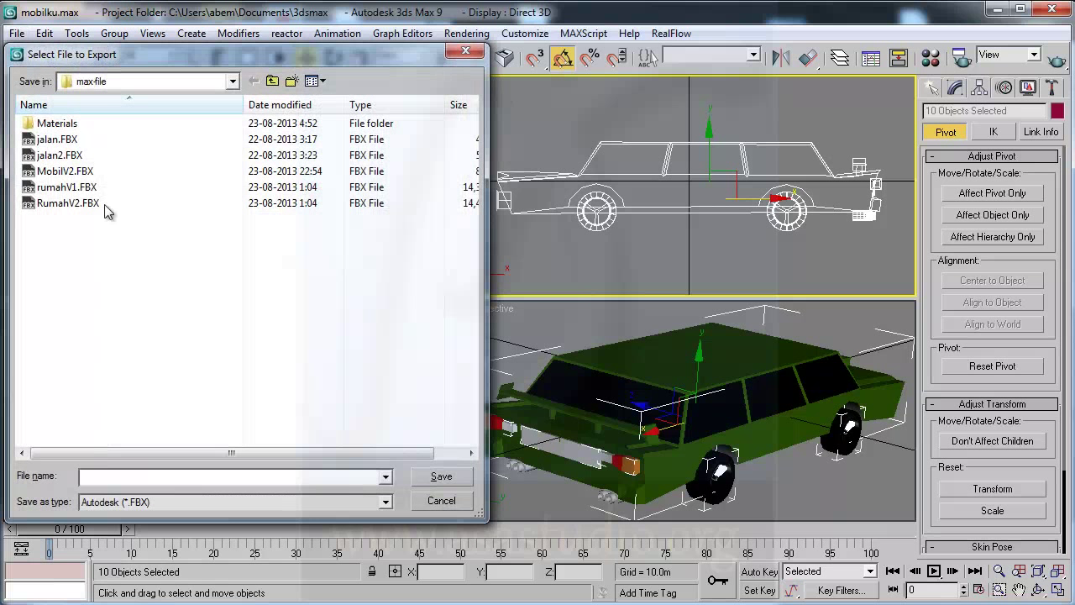
pyautogui.doubleClick(123, 60)
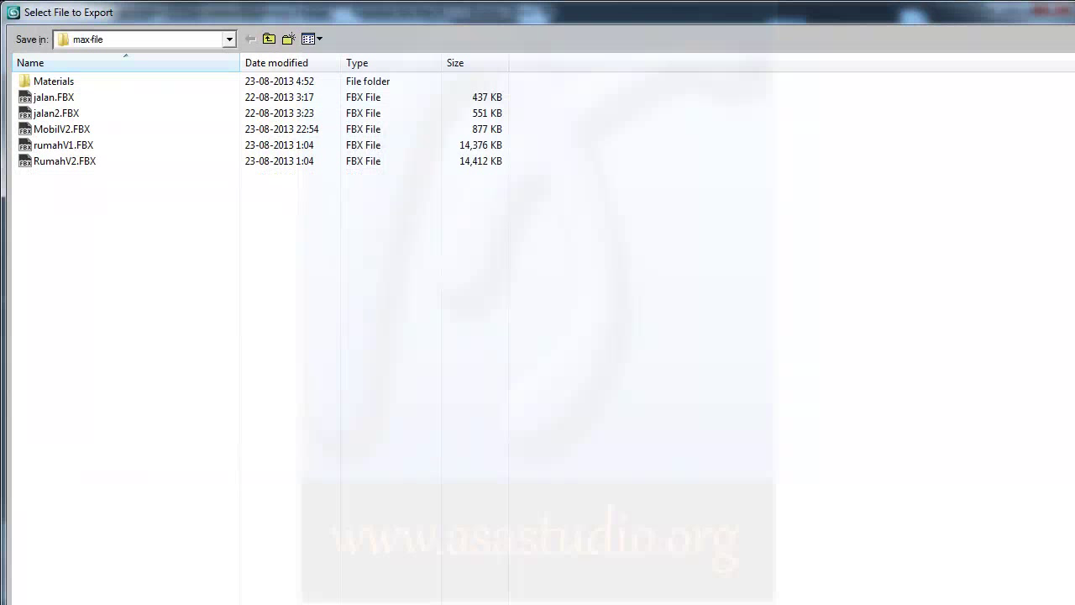
pyautogui.doubleClick(695, 17)
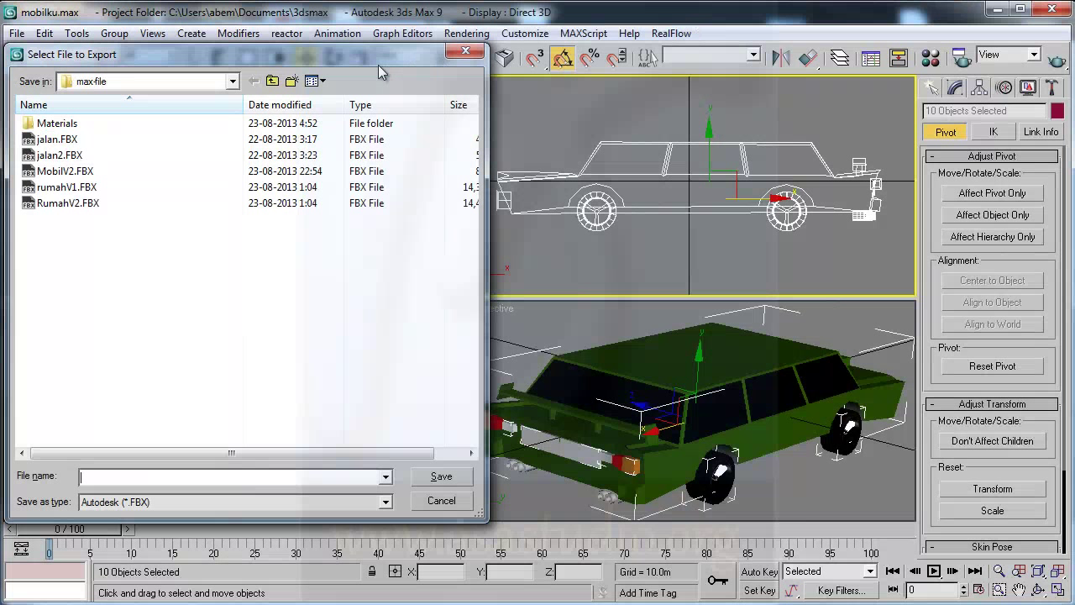
pyautogui.moveTo(320, 53); pyautogui.dragTo(376, 75)
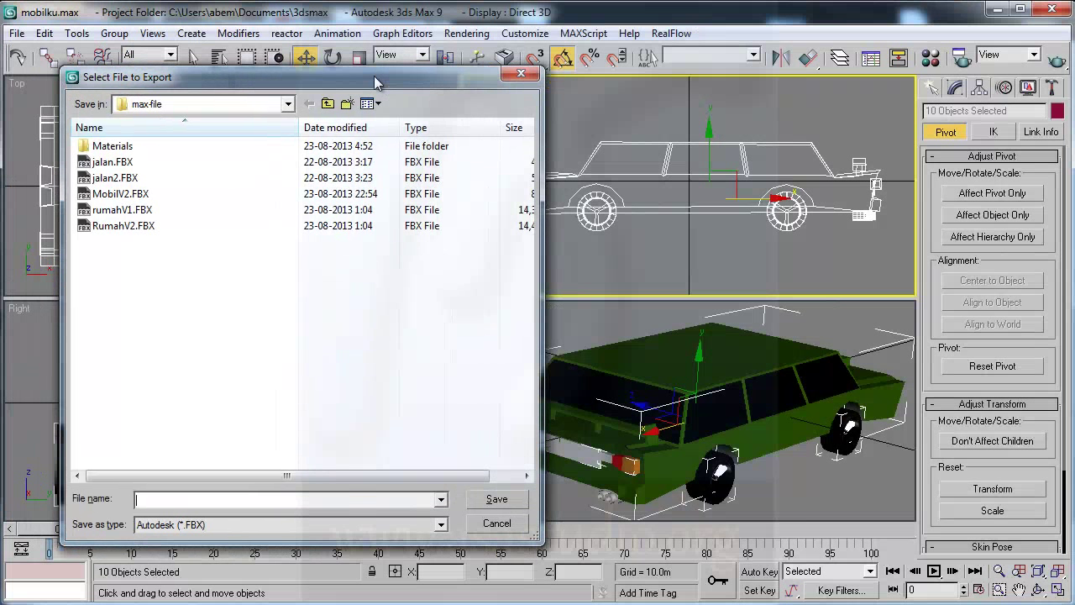
pyautogui.click(220, 102)
pyautogui.click(147, 135)
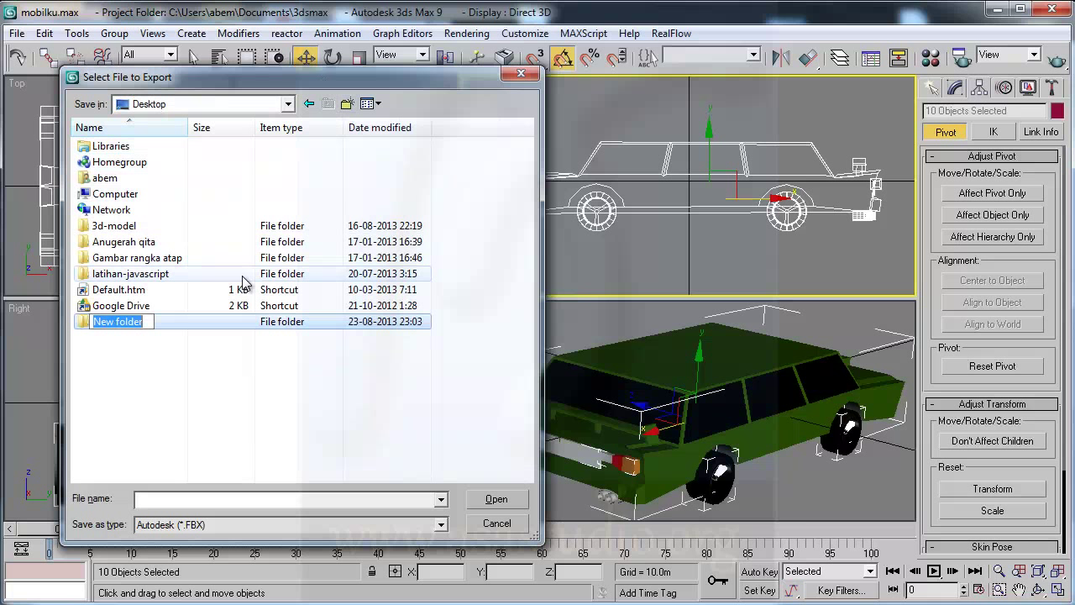
# - Name the new Desktop folder unity_mobil and open it
pyautogui.write('unity')
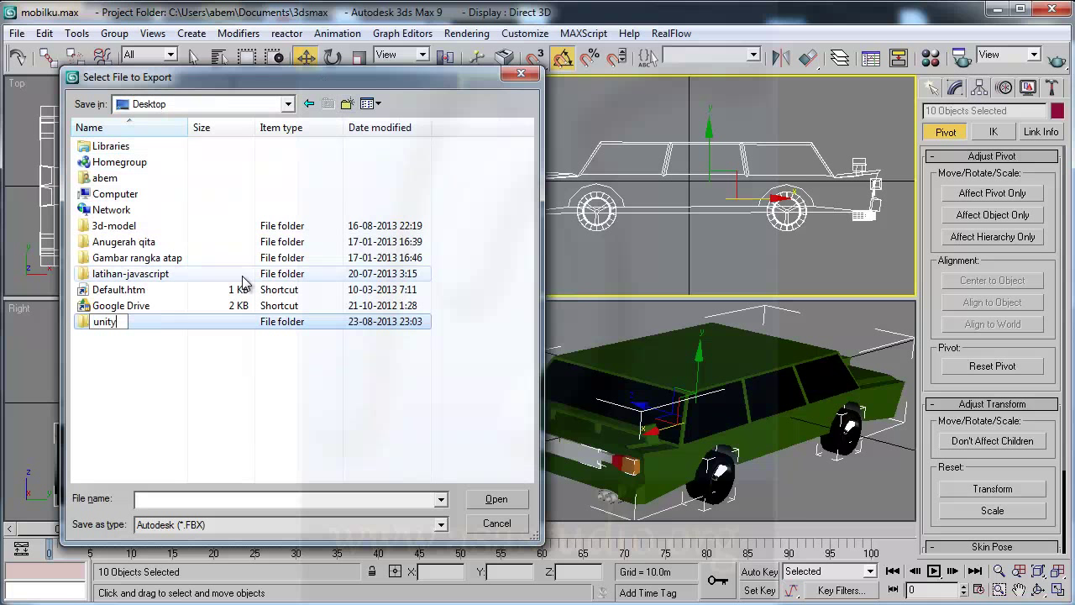
pyautogui.write('_')
pyautogui.press('BackSpace')
pyautogui.write('ba')
pyautogui.write('lap')
pyautogui.hotkey('shift', 'Left')
pyautogui.hotkey('shift', 'Left')
pyautogui.hotkey('shift', 'Left')
pyautogui.hotkey('shift', 'Left')
pyautogui.hotkey('shift', 'Left')
pyautogui.write('mobi')
pyautogui.press('Return')
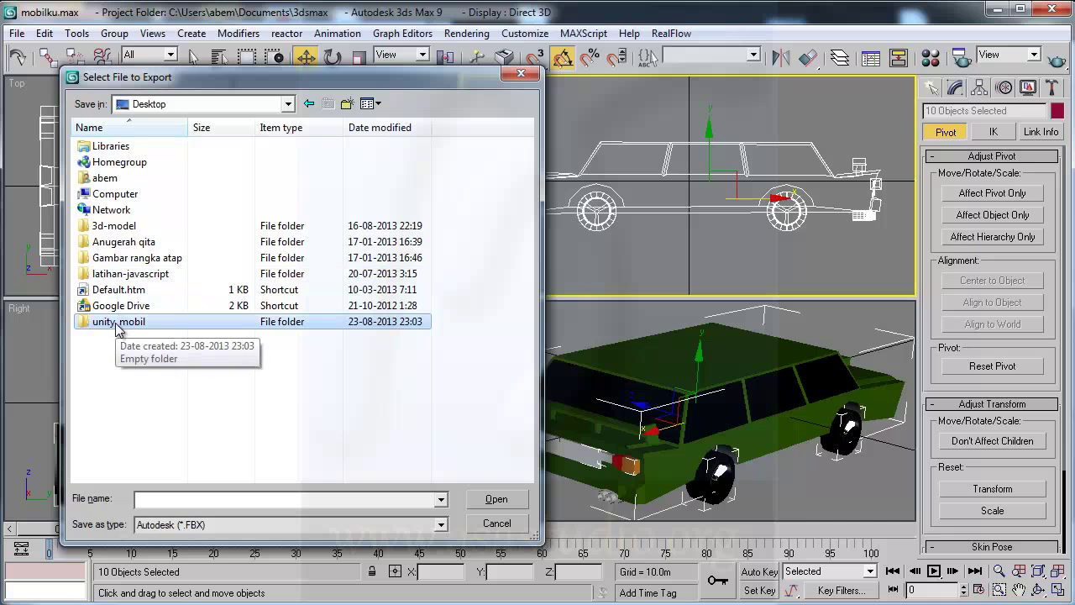
pyautogui.doubleClick(124, 319)
# - Create and open a max_file folder inside it, and enter MobilV1 as the file name
pyautogui.click(346, 103)
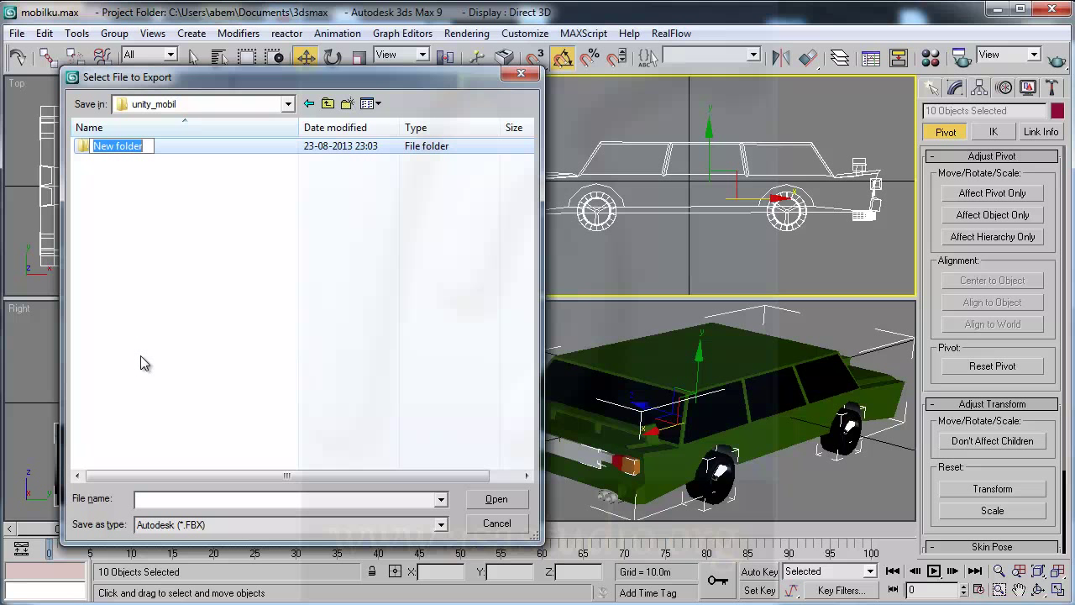
pyautogui.write('max_file')
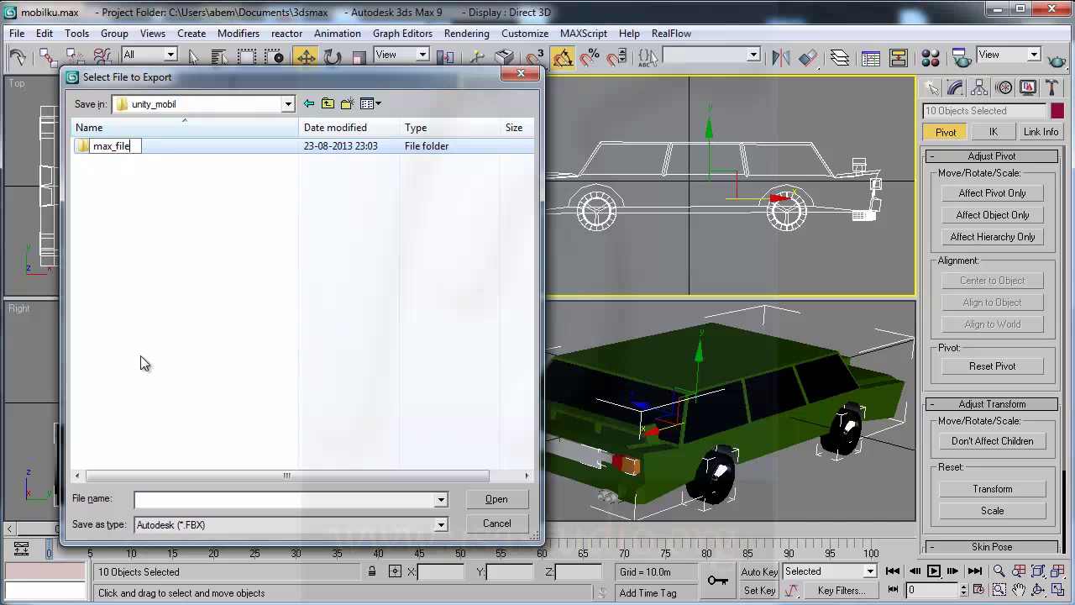
pyautogui.press('Return')
pyautogui.doubleClick(110, 148)
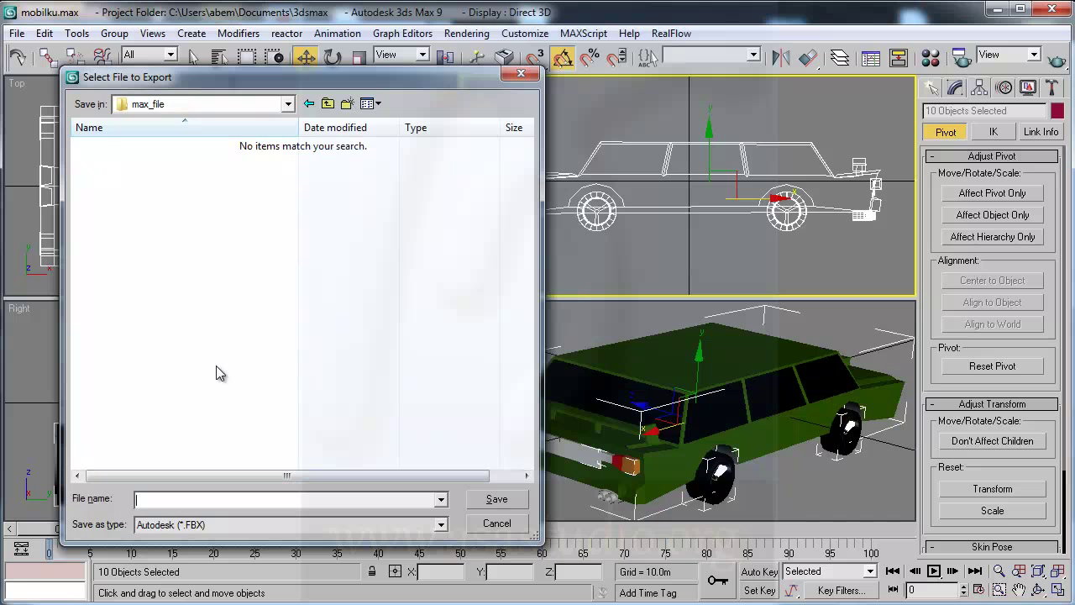
pyautogui.click(291, 499)
pyautogui.write('mob')
pyautogui.write('il')
pyautogui.write('V1')
pyautogui.press('BackSpace')
pyautogui.write('M')
# - Export MobilV1 to FBX with Geometry, Shapes and Skins included and 1 m kept as 1.000000 m
pyautogui.click(497, 501)
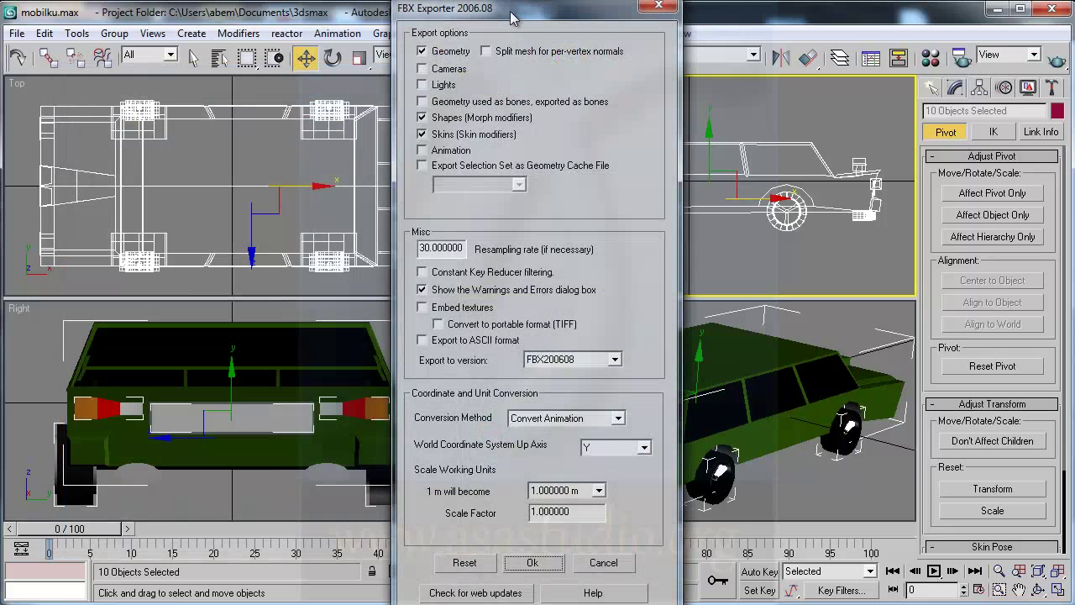
pyautogui.moveTo(510, 13); pyautogui.dragTo(447, 14)
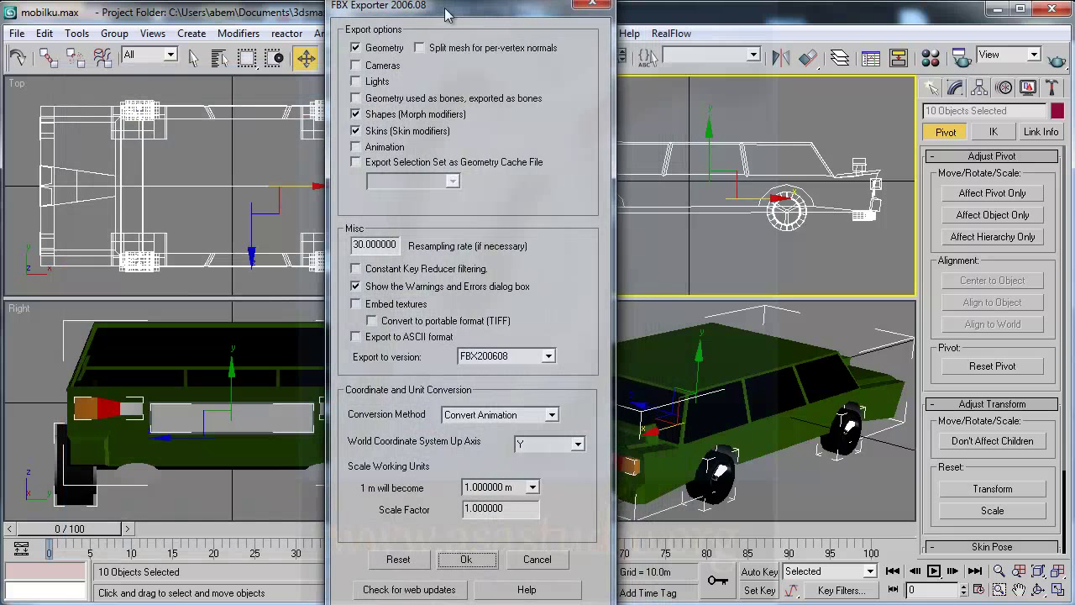
pyautogui.moveTo(448, 15); pyautogui.dragTo(448, 18)
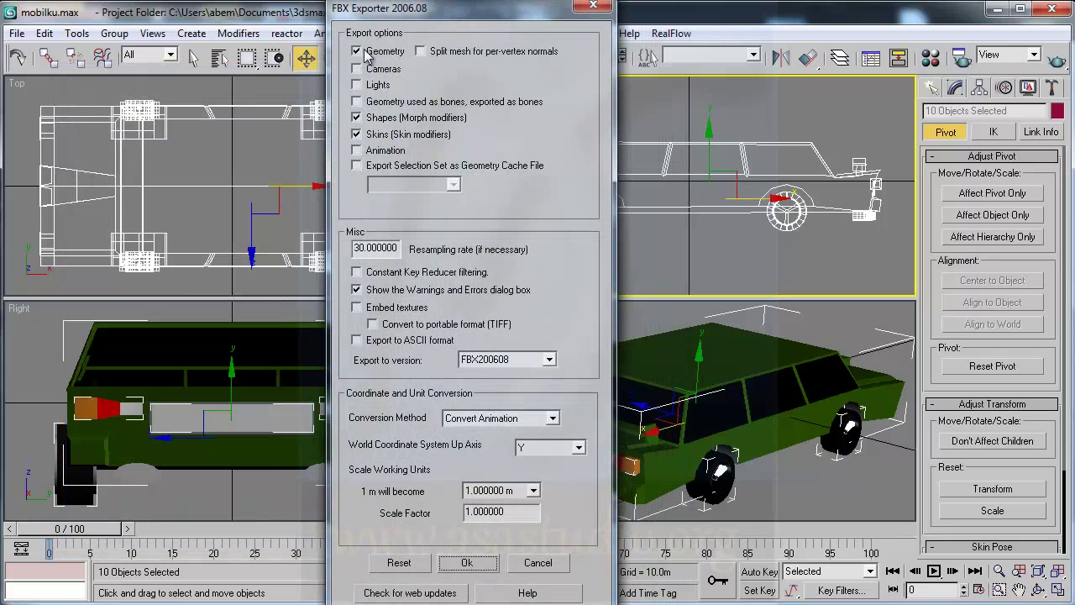
pyautogui.click(357, 135)
pyautogui.click(480, 565)
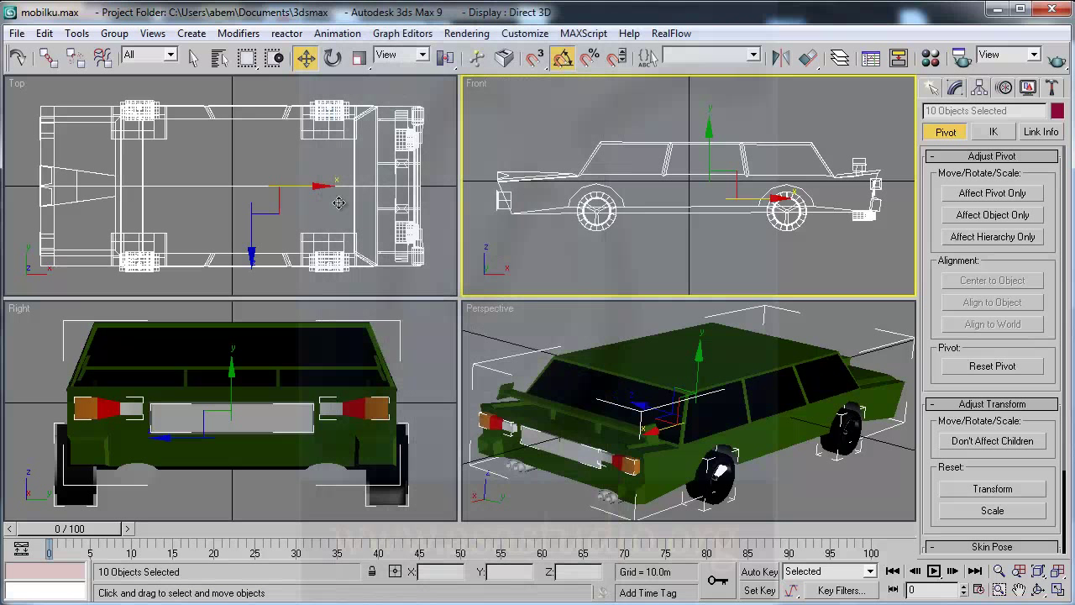
pyautogui.click(524, 35)
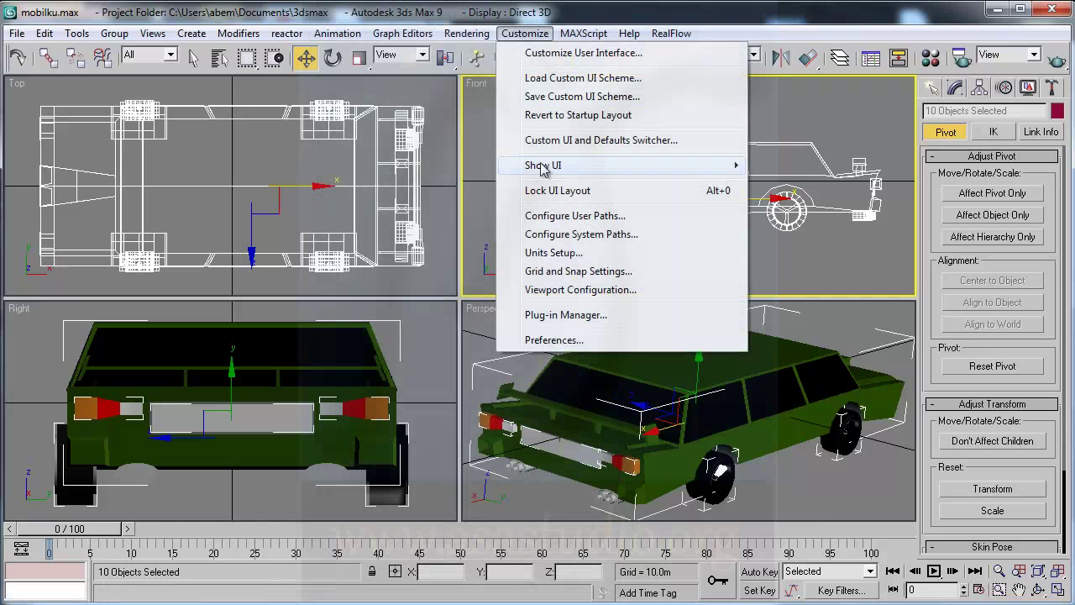
pyautogui.click(556, 252)
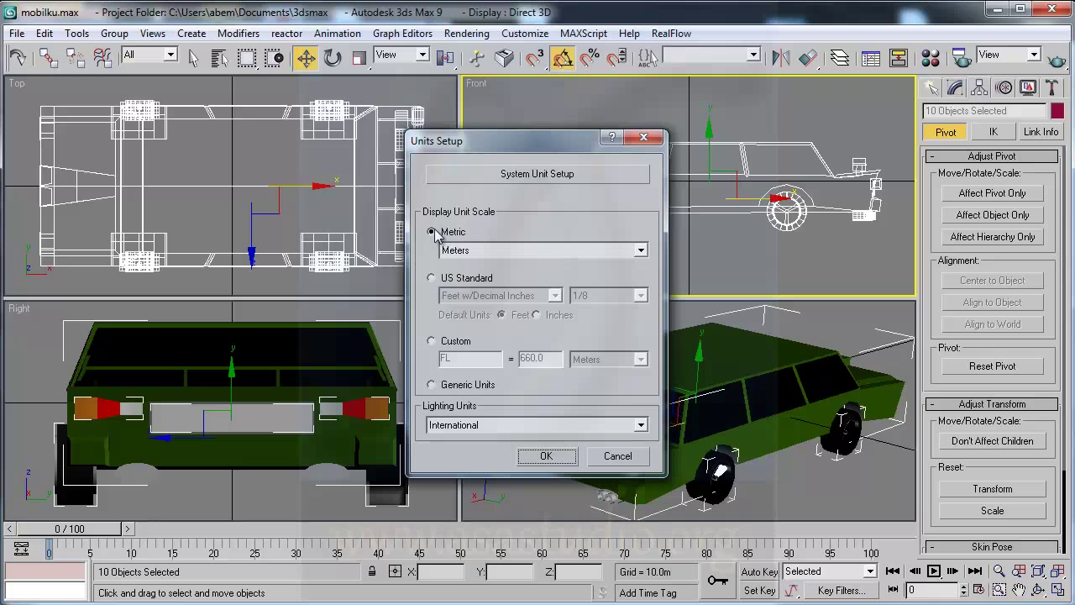
pyautogui.click(641, 250)
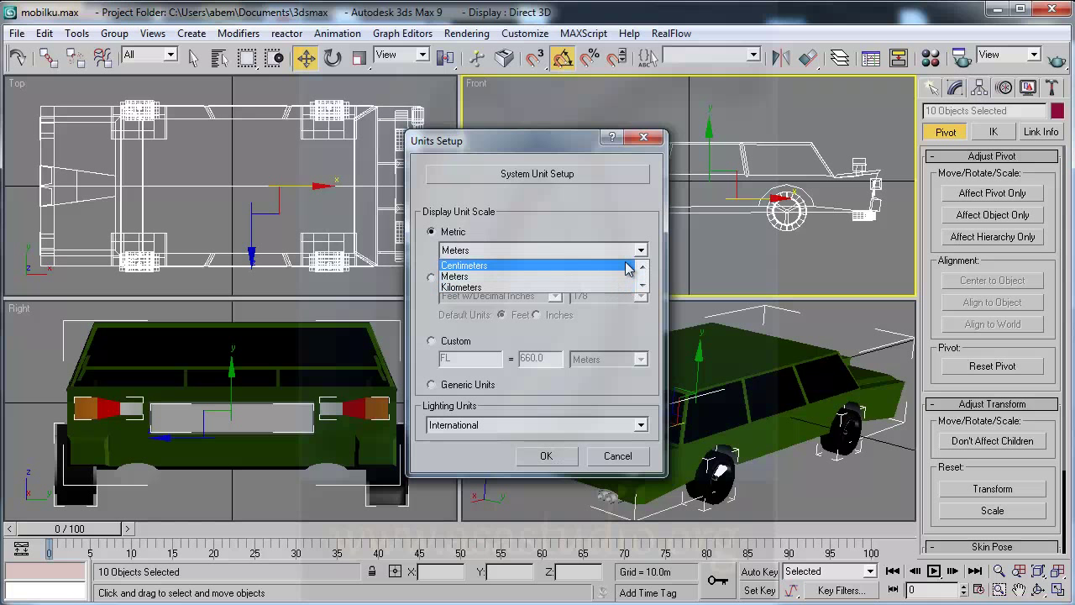
pyautogui.click(639, 234)
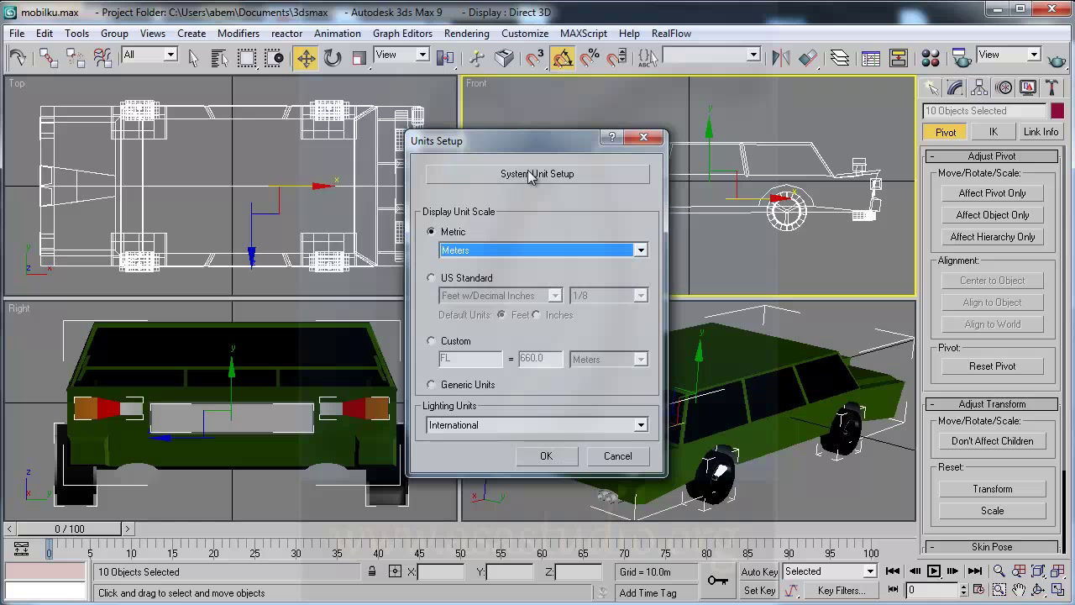
pyautogui.click(527, 173)
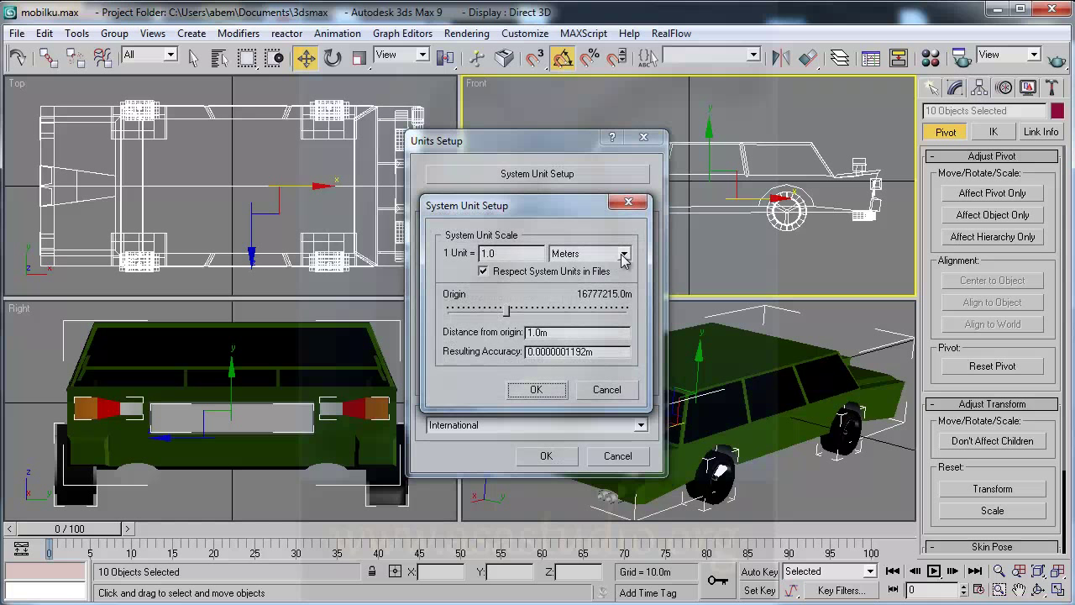
pyautogui.click(630, 203)
pyautogui.click(643, 137)
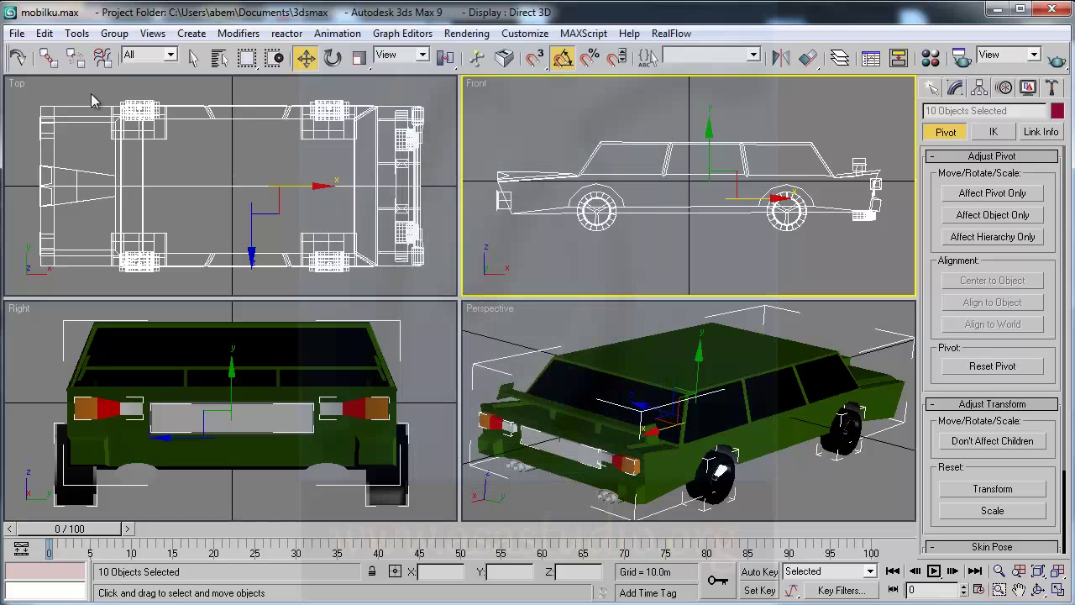
# - Start Export Selected in the max_file folder, keeping Autodesk (*.FBX) as the file type
pyautogui.click(17, 34)
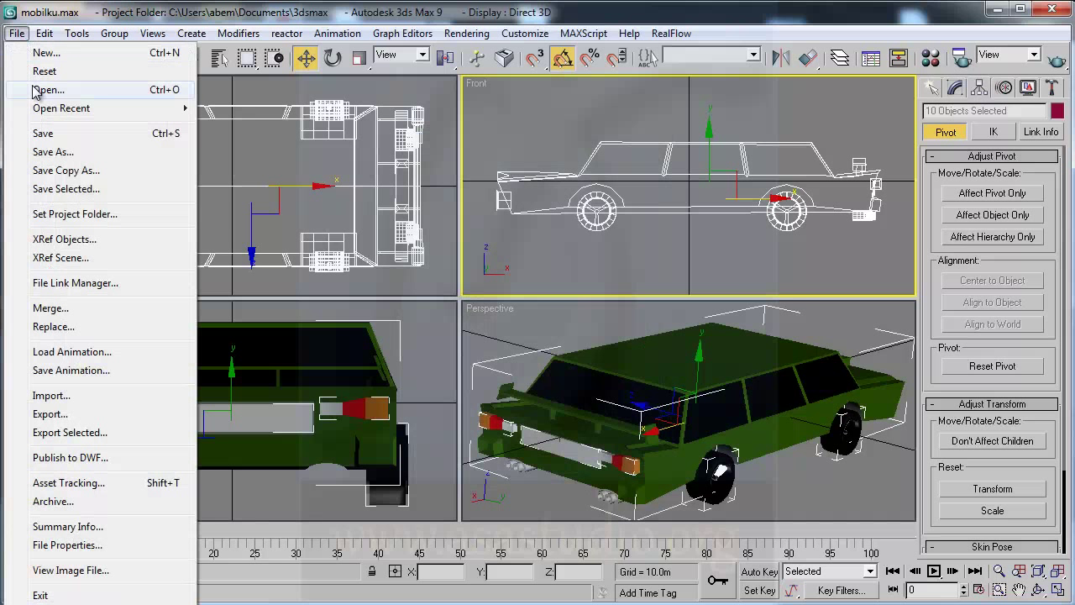
pyautogui.click(53, 433)
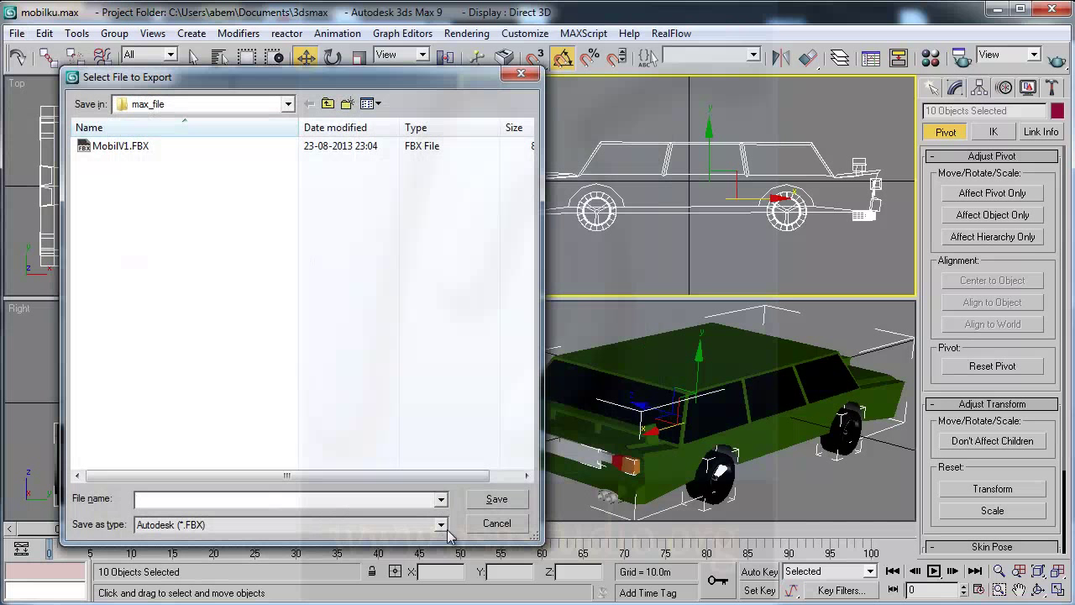
pyautogui.click(445, 529)
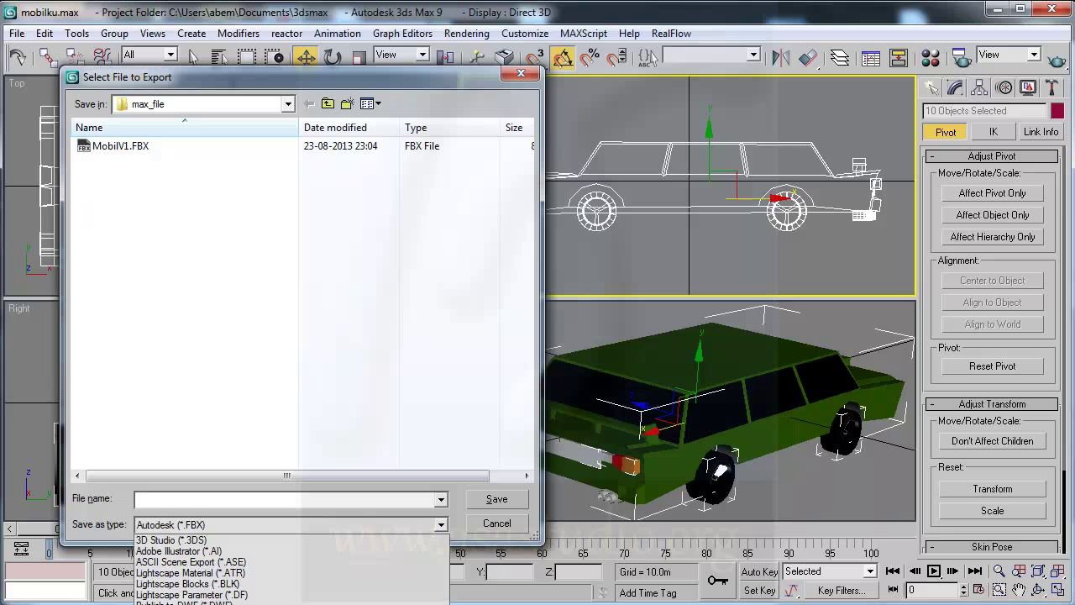
pyautogui.click(475, 415)
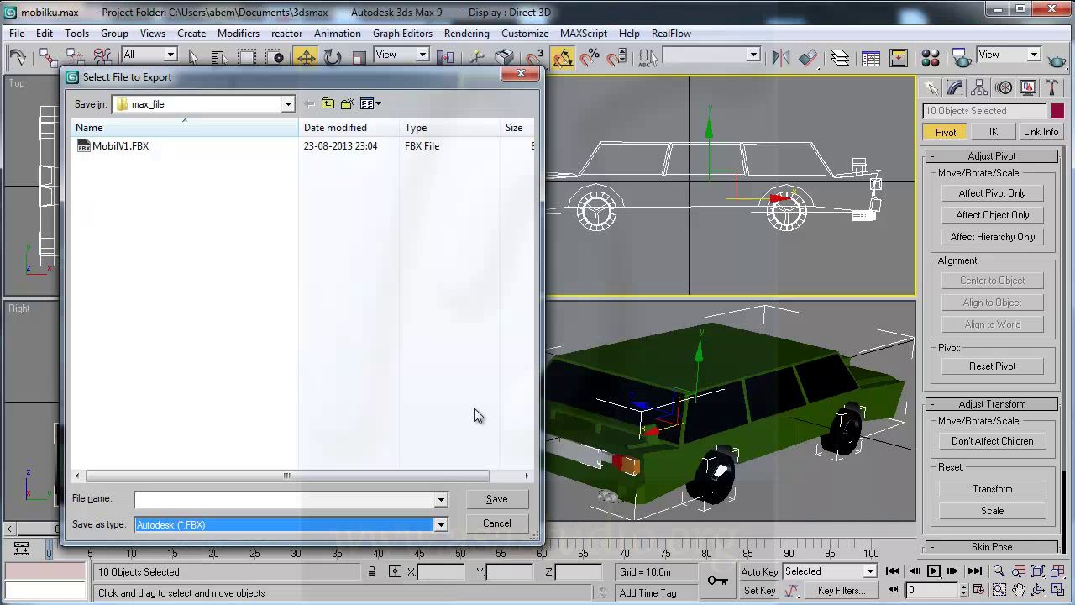